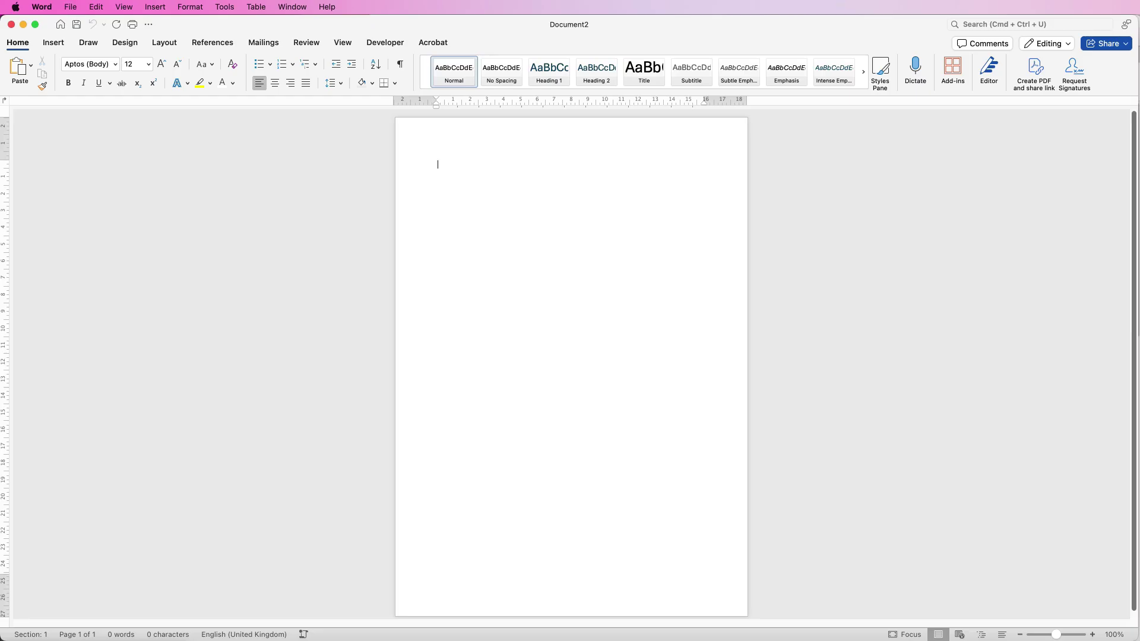
# Change the page orientation of the blank document to landscape.
pyautogui.click(167, 44)
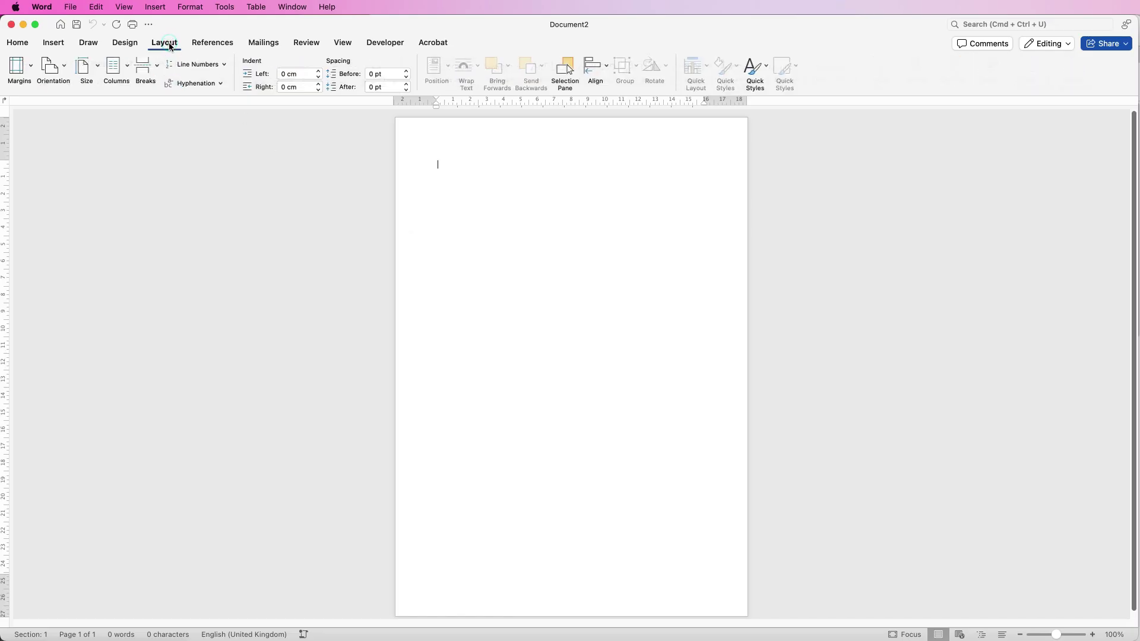
pyautogui.click(65, 71)
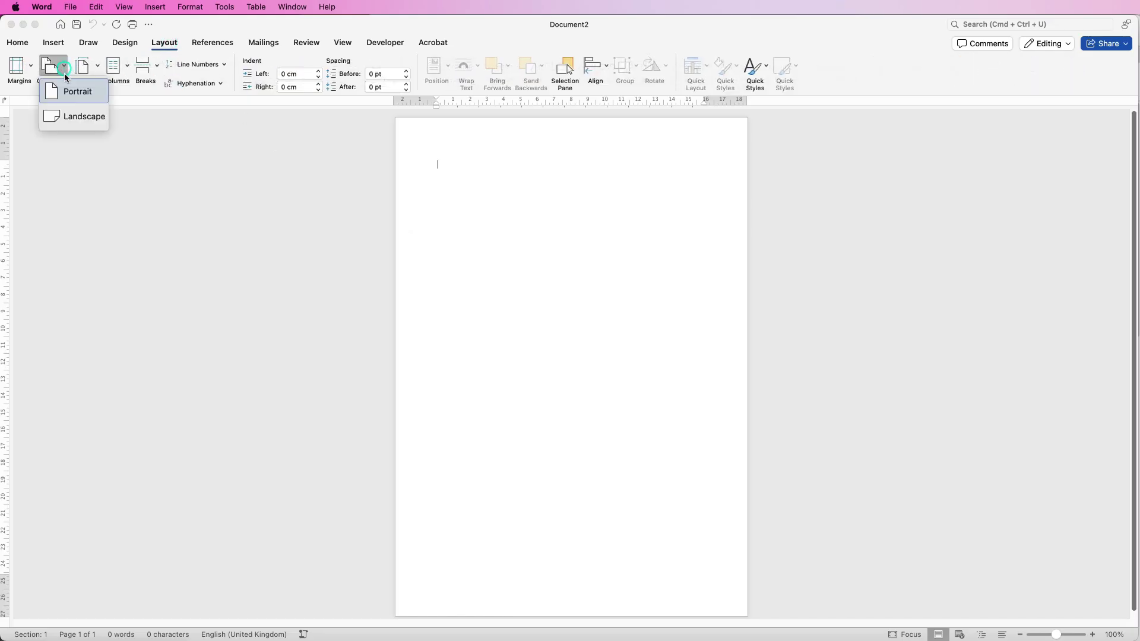
pyautogui.click(67, 118)
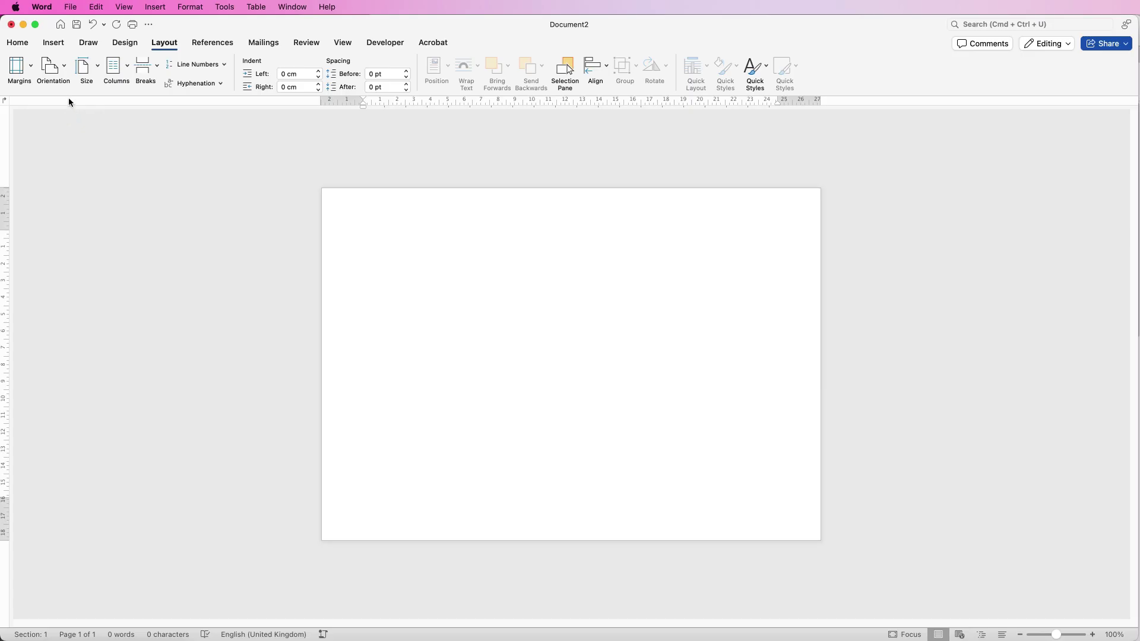
# Draw a horizontal text box about 5.1 cm high and 3.8 cm wide in the page's upper-left area.
pyautogui.click(57, 45)
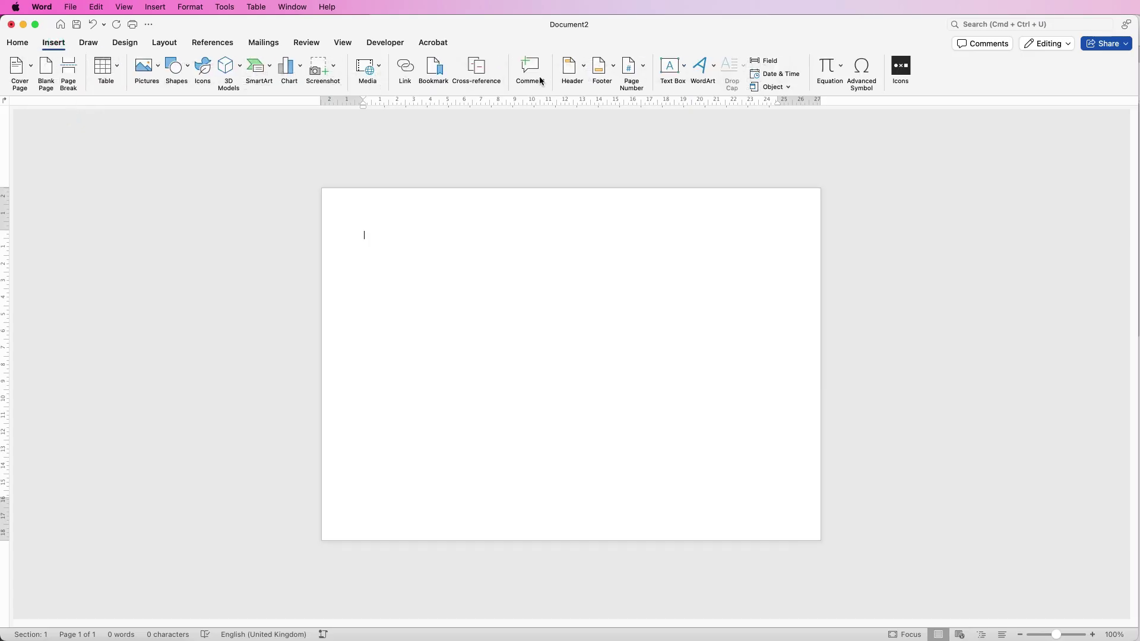
pyautogui.click(686, 70)
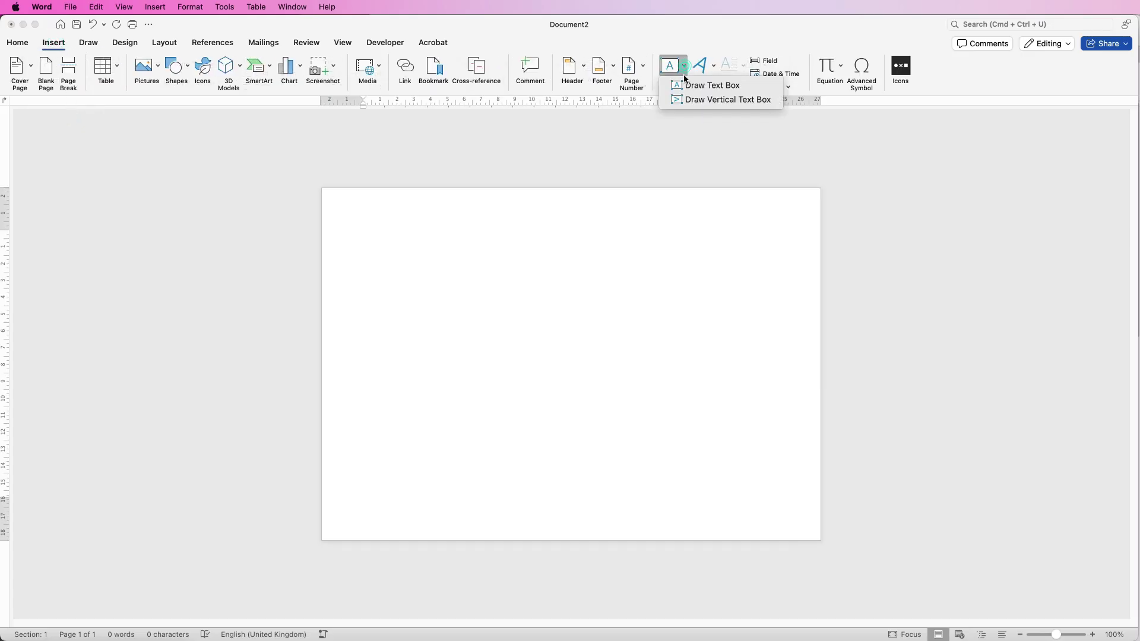
pyautogui.click(692, 88)
pyautogui.moveTo(374, 257); pyautogui.dragTo(438, 339)
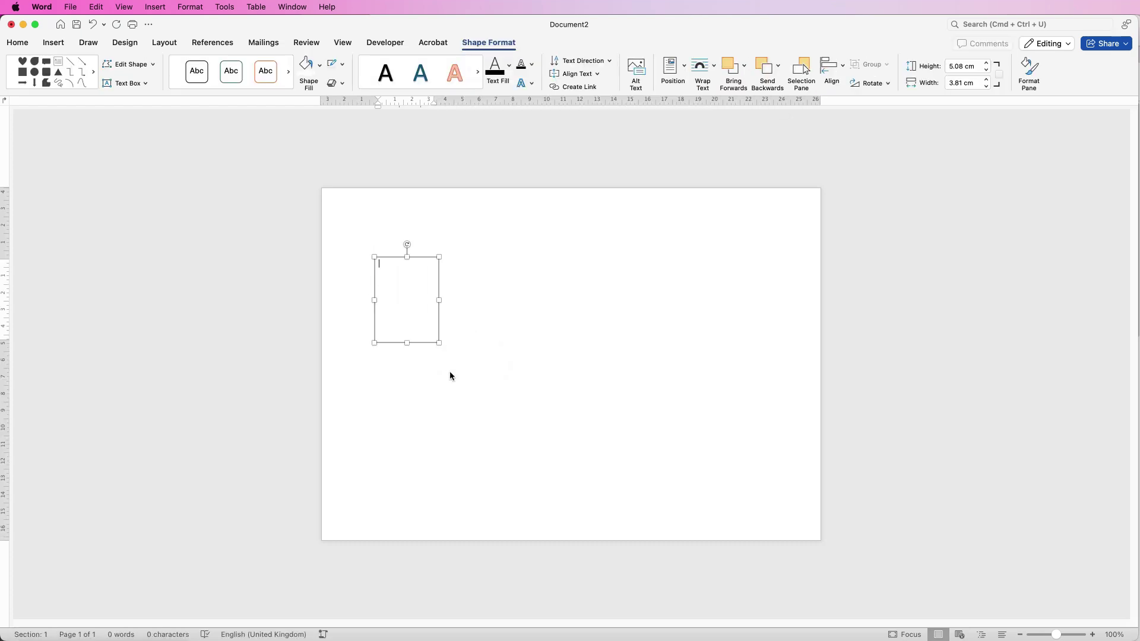
# Fill the text box with the heading "TITLE 1", a blank line and a short random sample paragraph generated with =RAND.
pyautogui.write('TITLE 1')
pyautogui.press('Return')
pyautogui.press('Return')
pyautogui.write('Video provides a powerful way to help you prove your point. When you click Online Video, you can paste in the embed code for the video you want to add.')
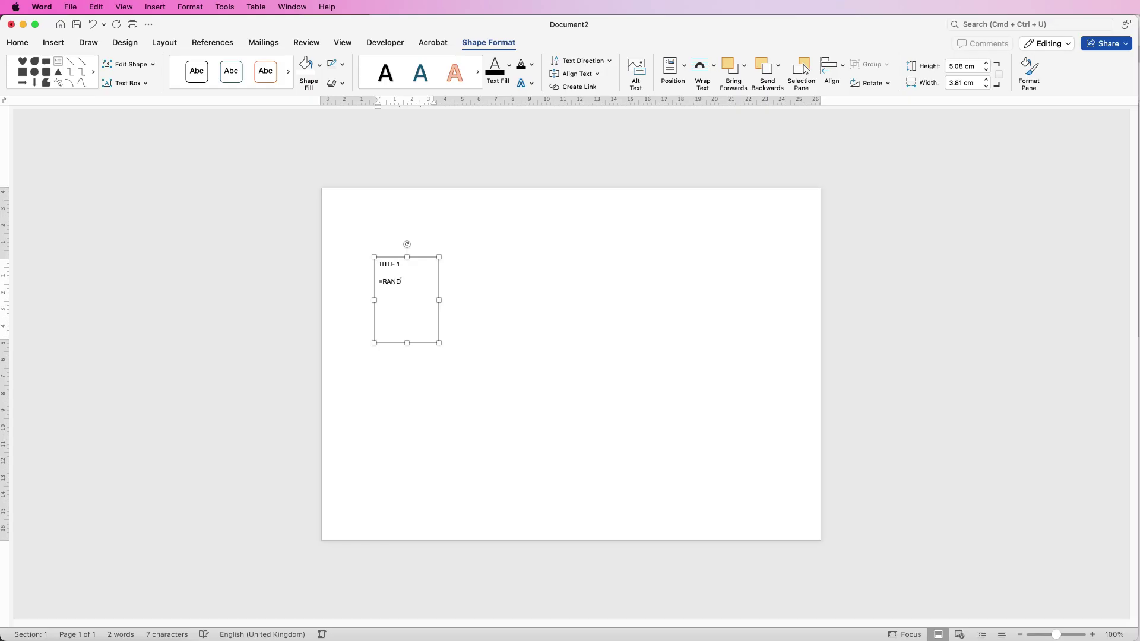
# Reduce the sample paragraph to 10 pt and centre all the text in the text box.
pyautogui.click(17, 42)
pyautogui.moveTo(381, 283)
pyautogui.mouseDown()
pyautogui.moveTo(415, 339)
pyautogui.moveTo(387, 272)
pyautogui.mouseUp()
pyautogui.click(306, 83)
pyautogui.click(275, 83)
pyautogui.click(415, 338)
pyautogui.press('super+a')
pyautogui.click(274, 83)
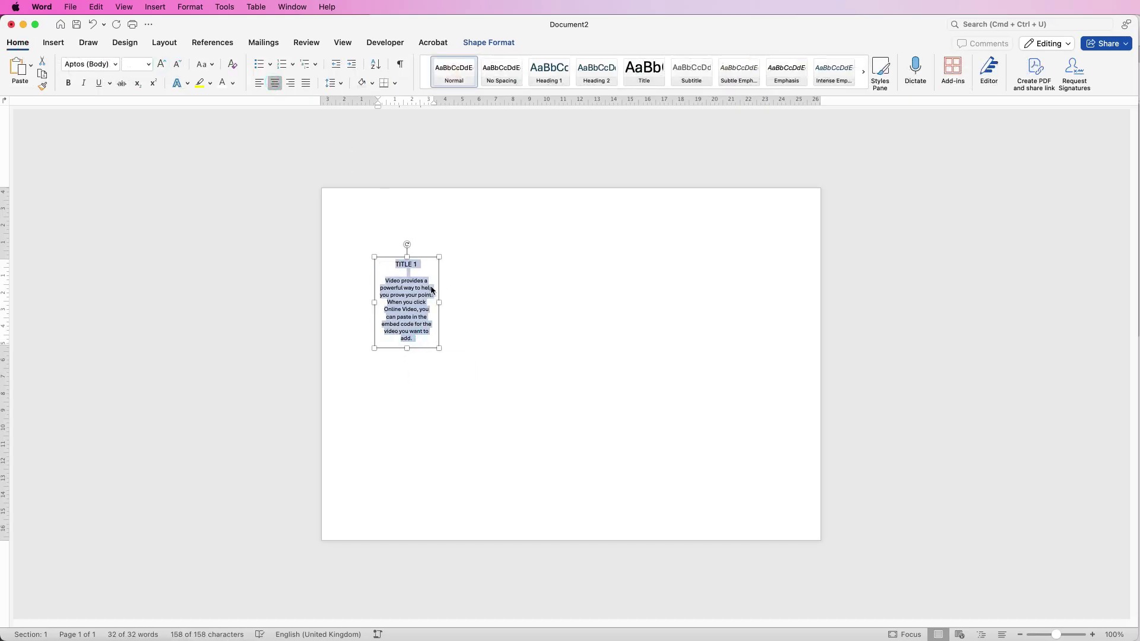
# Make the heading "TITLE 1" bold and deselect the text box.
pyautogui.click(412, 288)
pyautogui.moveTo(418, 263); pyautogui.dragTo(394, 264)
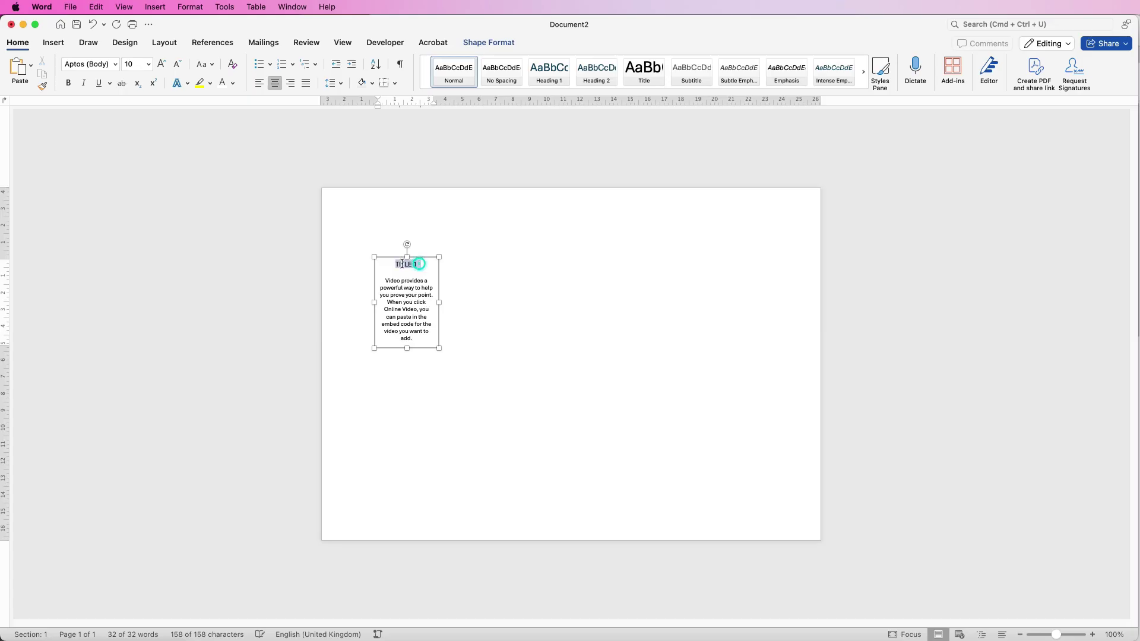
pyautogui.click(68, 83)
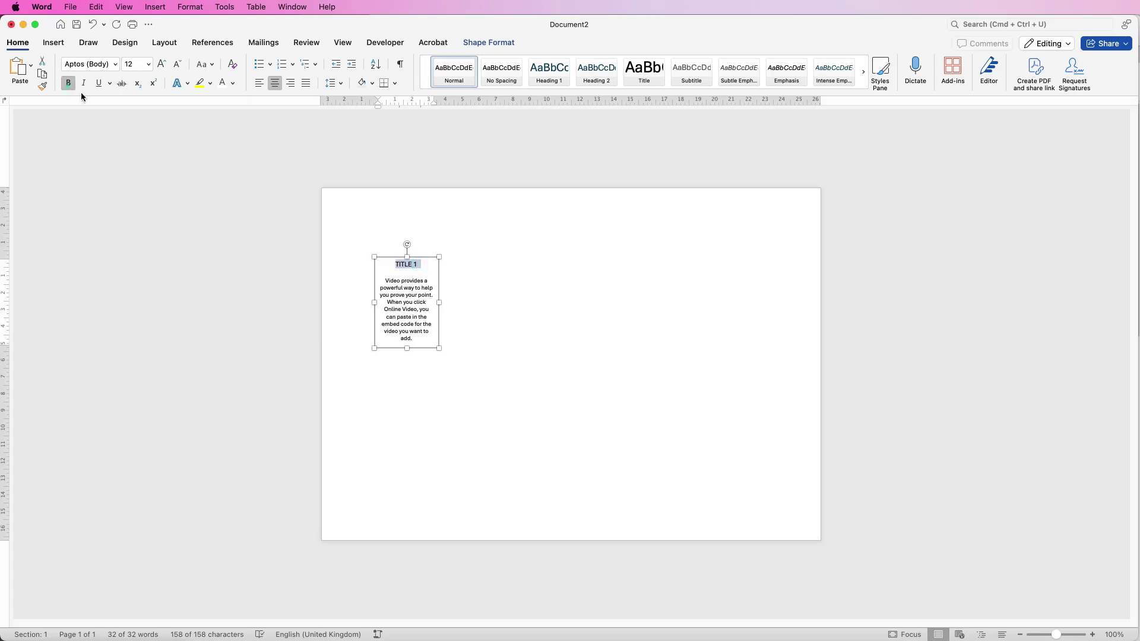
pyautogui.click(448, 297)
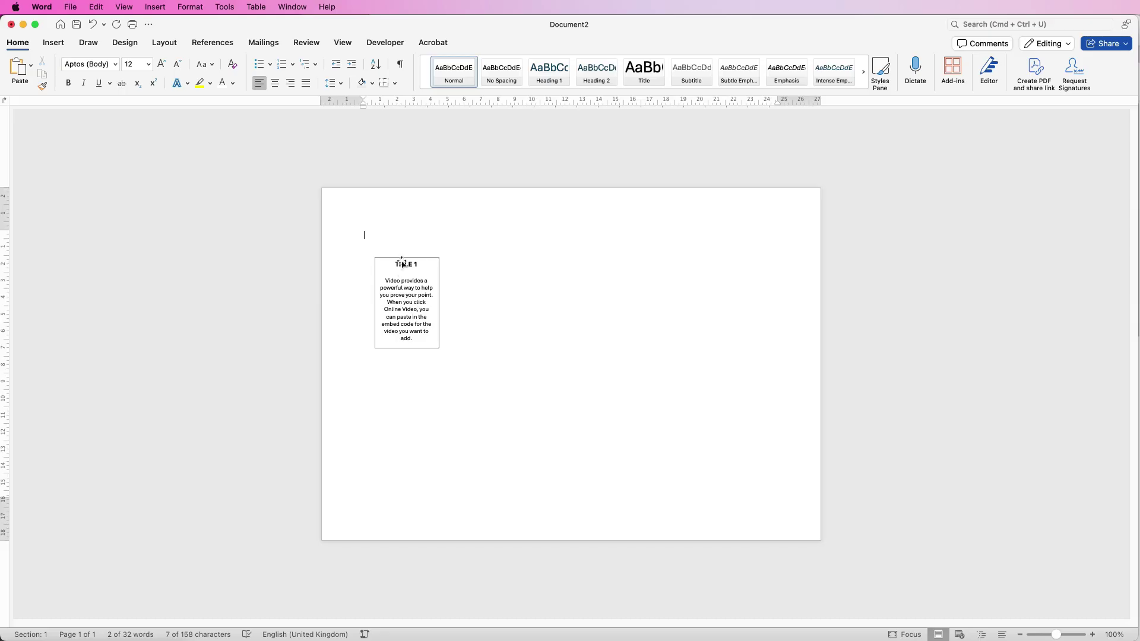
# Duplicate the formatted text box across the page to make an upper row of four boxes.
pyautogui.click(406, 300)
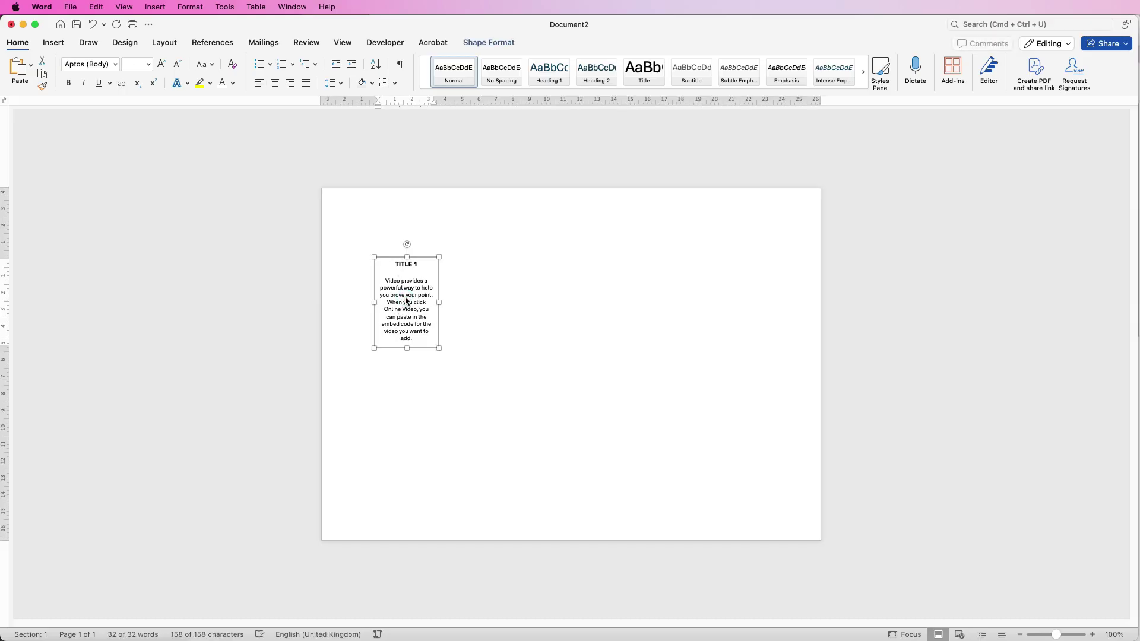
pyautogui.moveTo(402, 296); pyautogui.dragTo(702, 302)
pyautogui.keyDown('shift'); pyautogui.click(509, 313); pyautogui.keyUp('shift')
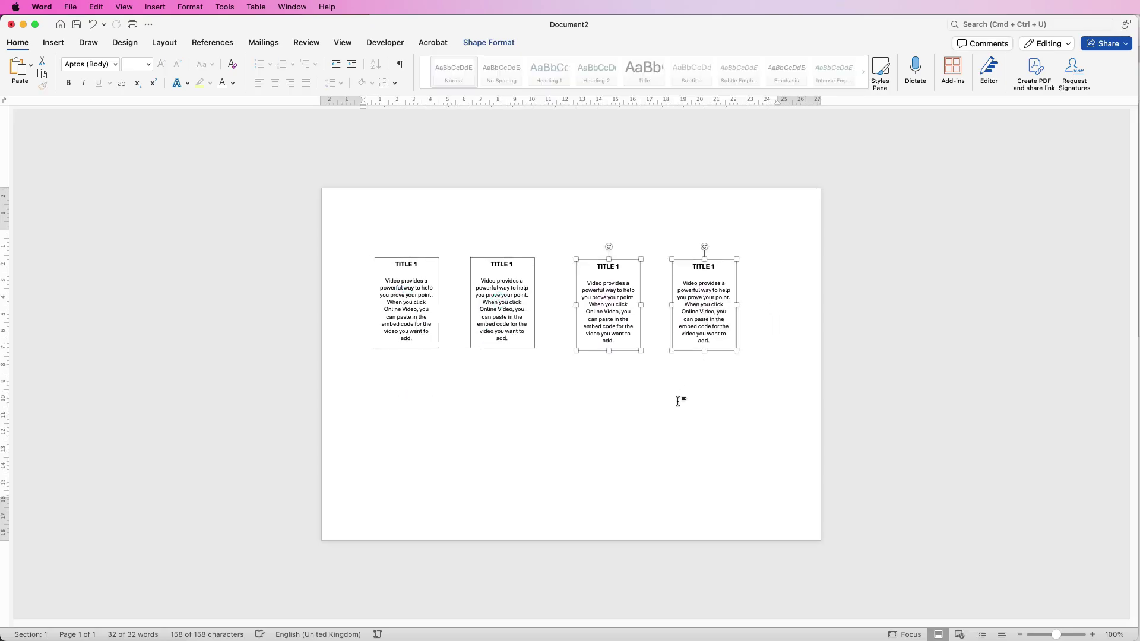
pyautogui.click(667, 385)
# Copy the text box into a second row beneath the first until that row holds three boxes.
pyautogui.click(699, 307)
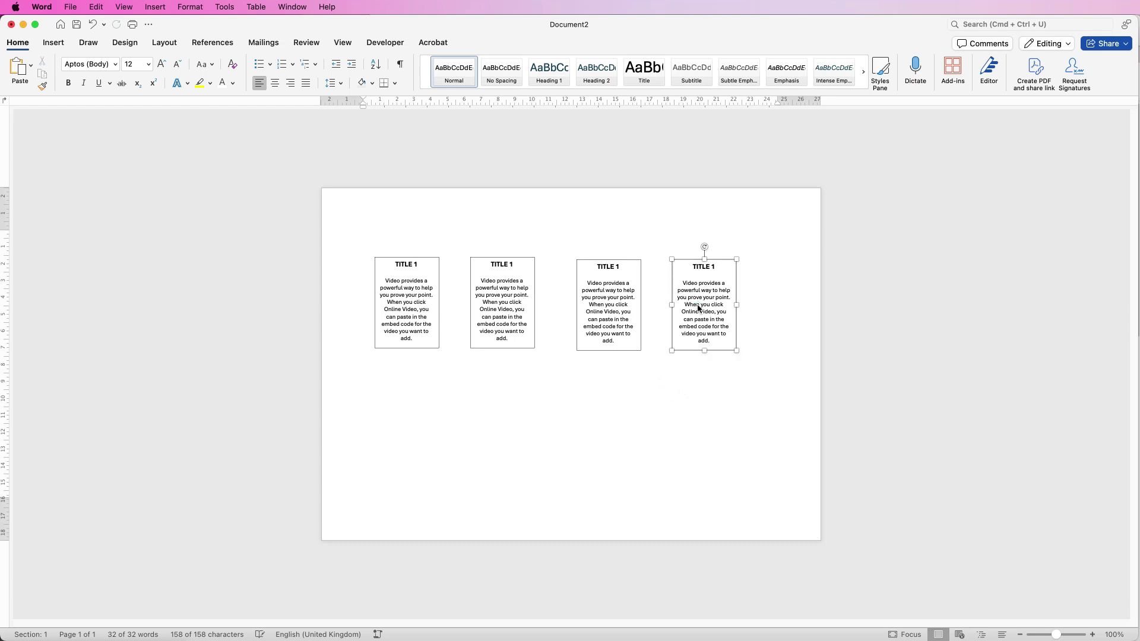
pyautogui.moveTo(701, 307); pyautogui.dragTo(547, 425)
pyautogui.click(612, 435)
pyautogui.click(554, 436)
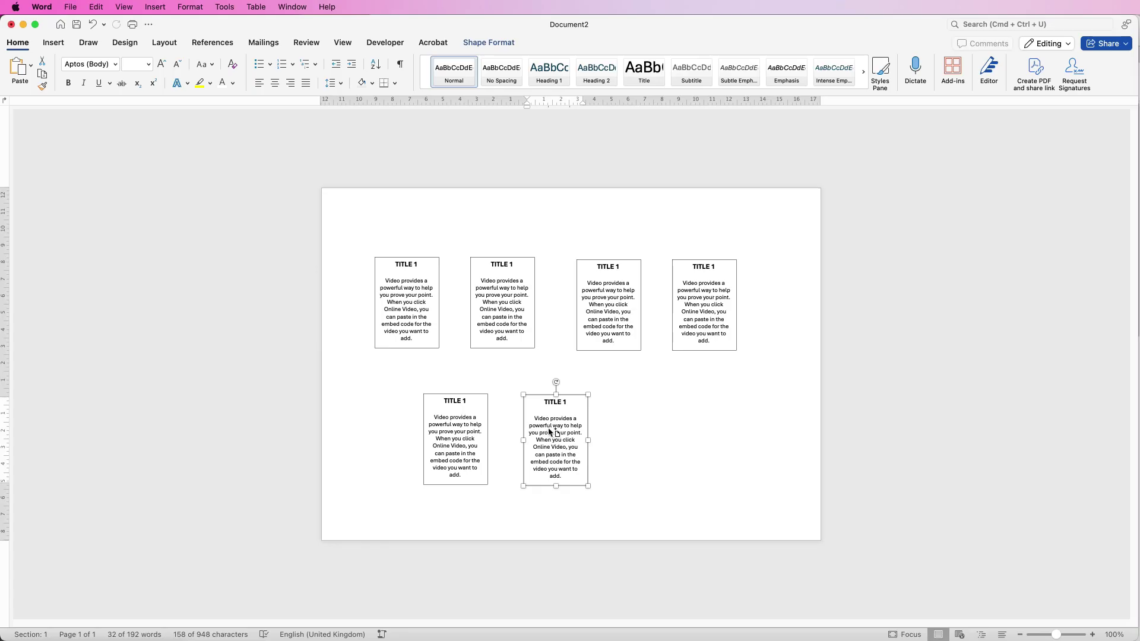
pyautogui.moveTo(551, 432); pyautogui.dragTo(657, 432)
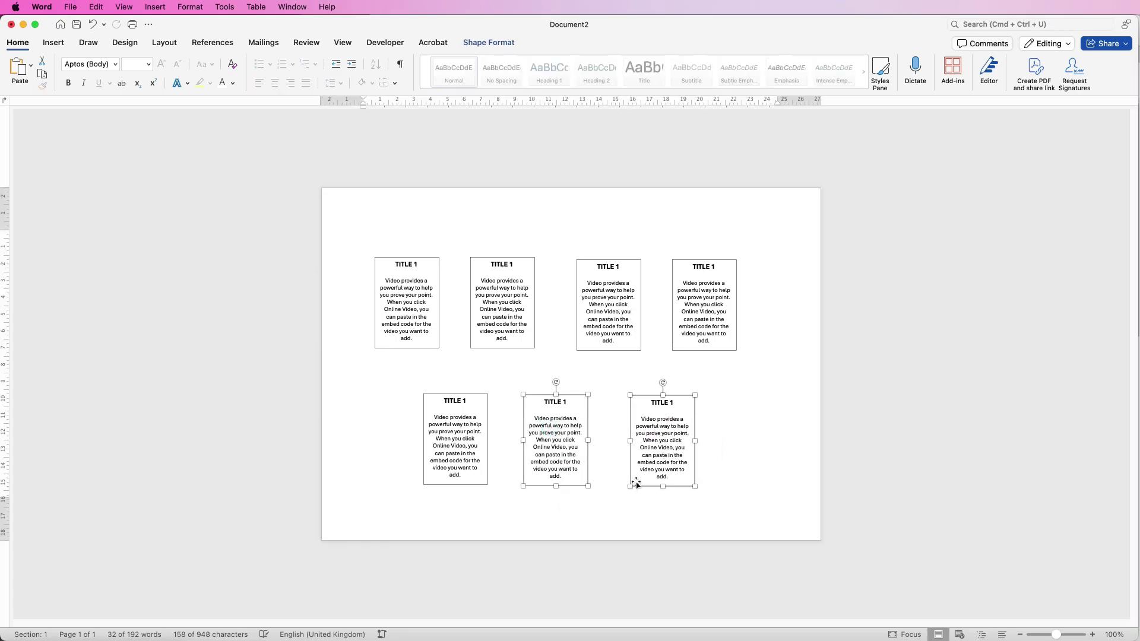
pyautogui.click(742, 373)
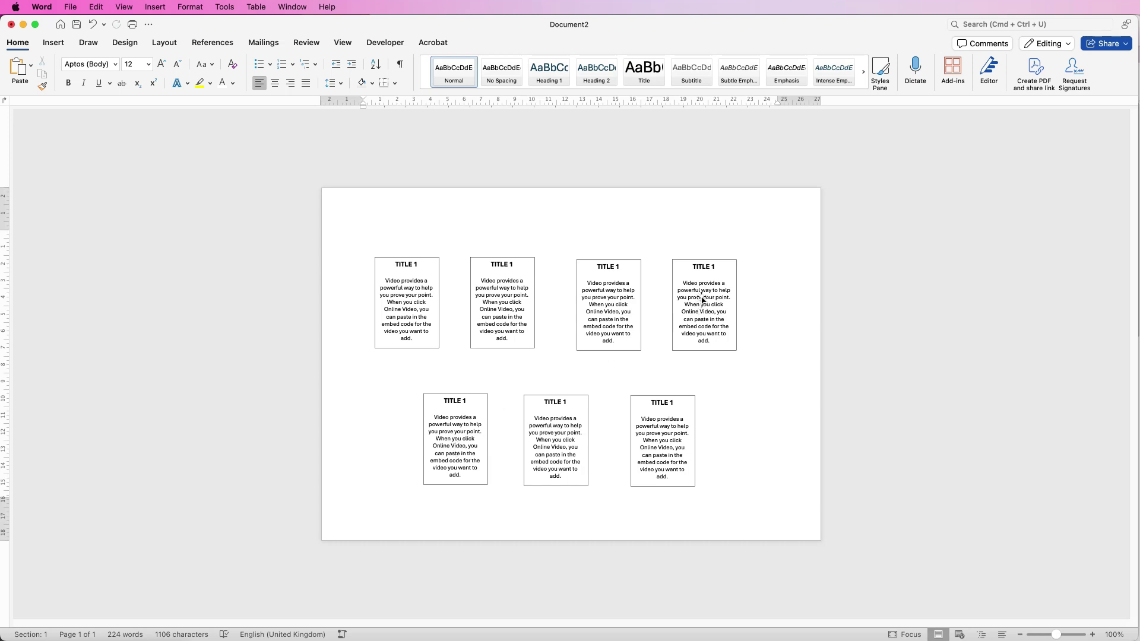
# Move the upper row's last box closer to the right margin and nudge the first box slightly upward.
pyautogui.moveTo(702, 299); pyautogui.dragTo(724, 298)
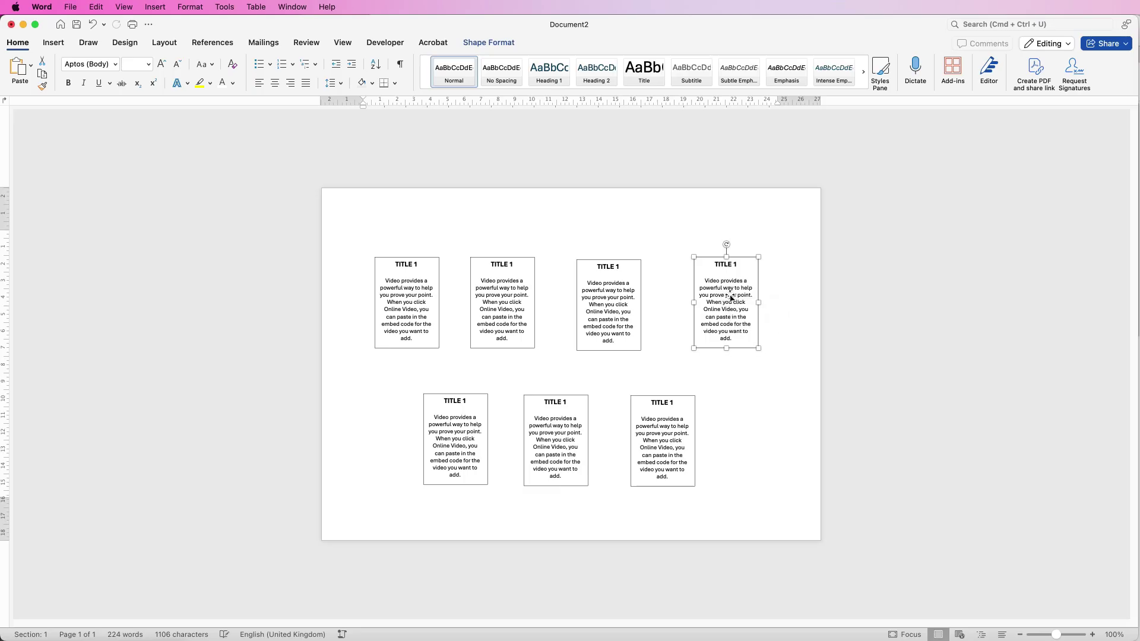
pyautogui.moveTo(419, 310); pyautogui.dragTo(419, 313)
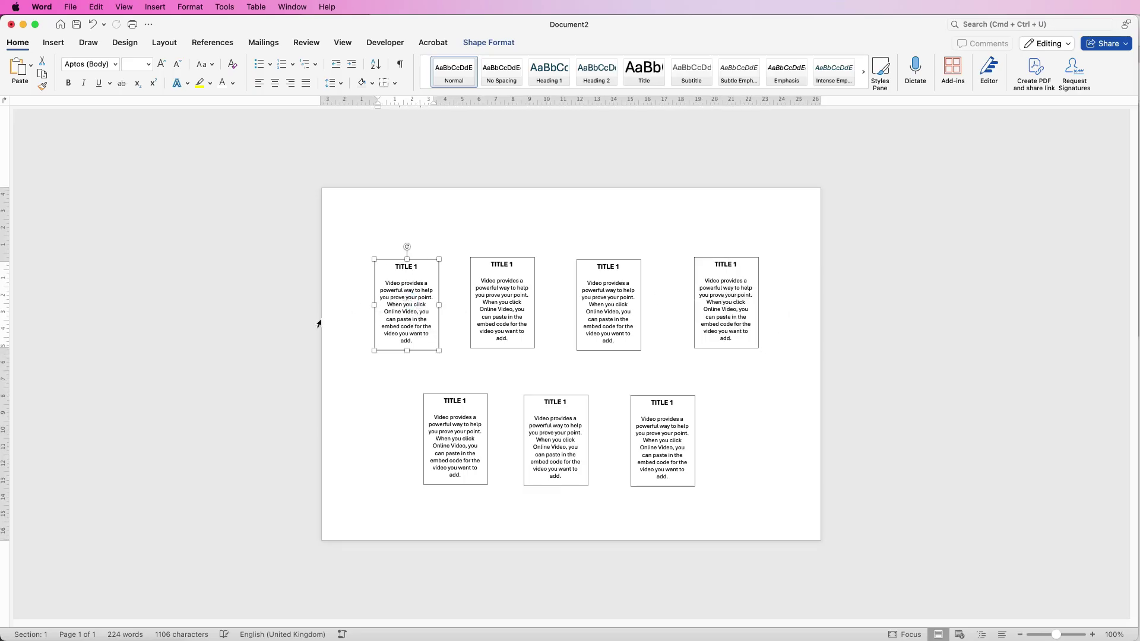
pyautogui.moveTo(410, 313); pyautogui.dragTo(410, 310)
pyautogui.moveTo(724, 304); pyautogui.dragTo(727, 305)
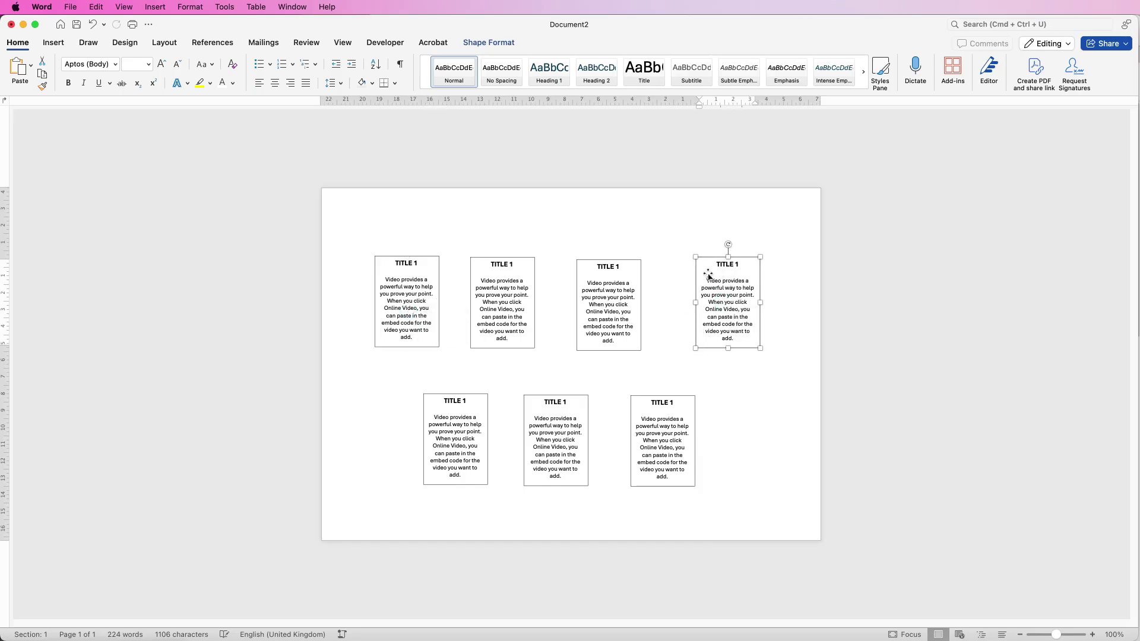
# Distribute the four upper-row text boxes horizontally and align them to the top.
pyautogui.keyDown('shift'); pyautogui.click(606, 307); pyautogui.keyUp('shift')
pyautogui.keyDown('shift'); pyautogui.click(505, 310); pyautogui.keyUp('shift')
pyautogui.keyDown('shift'); pyautogui.click(412, 303); pyautogui.keyUp('shift')
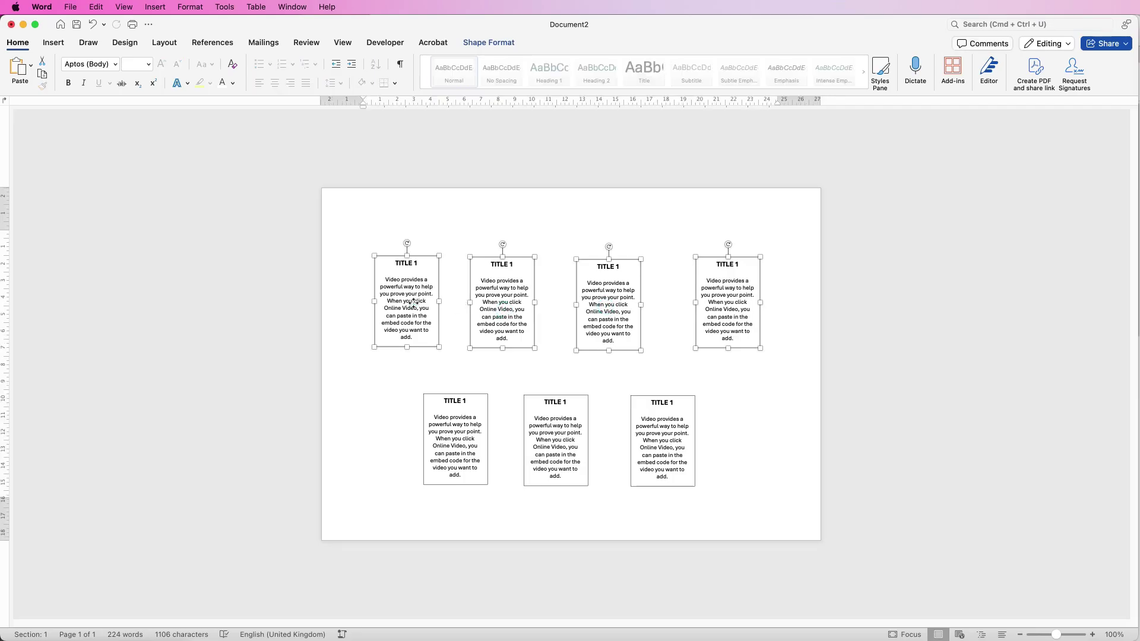
pyautogui.click(502, 43)
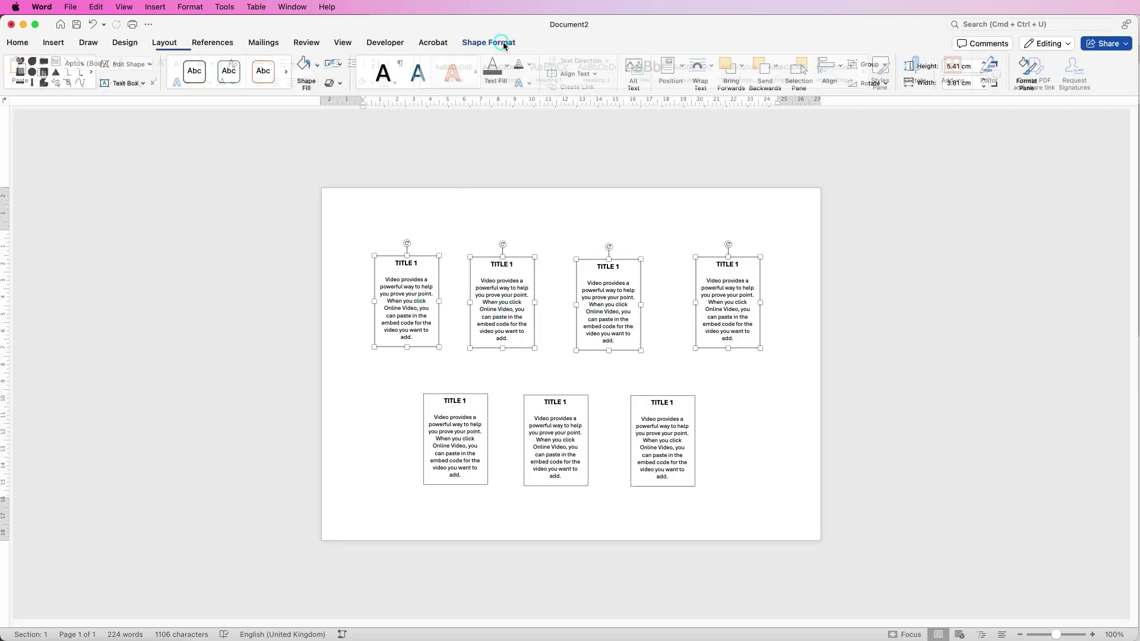
pyautogui.click(844, 69)
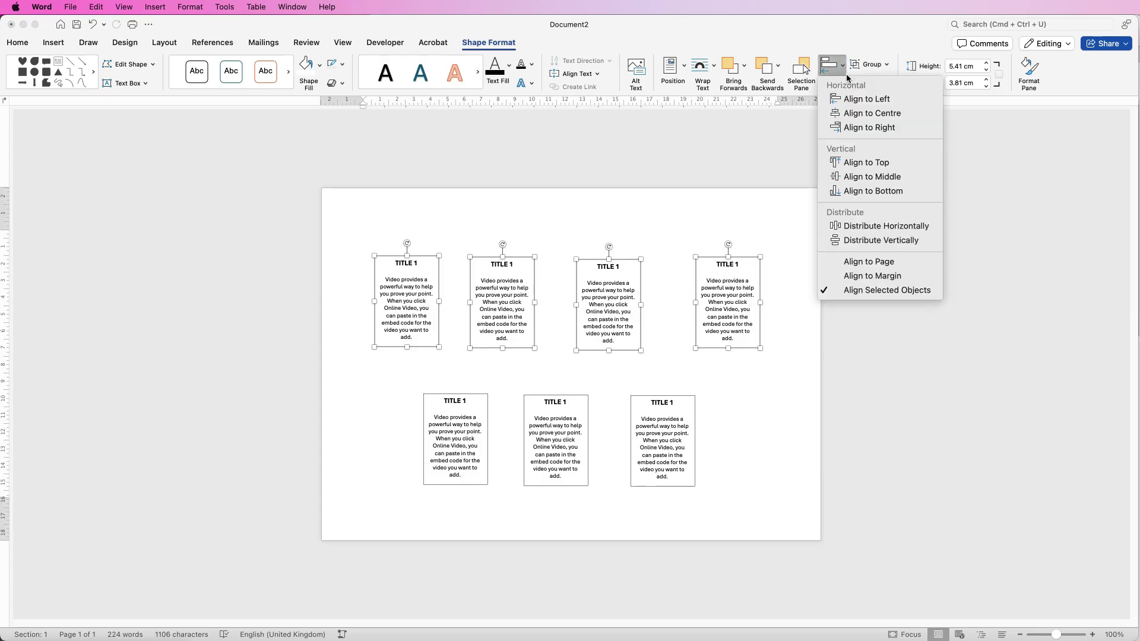
pyautogui.click(856, 228)
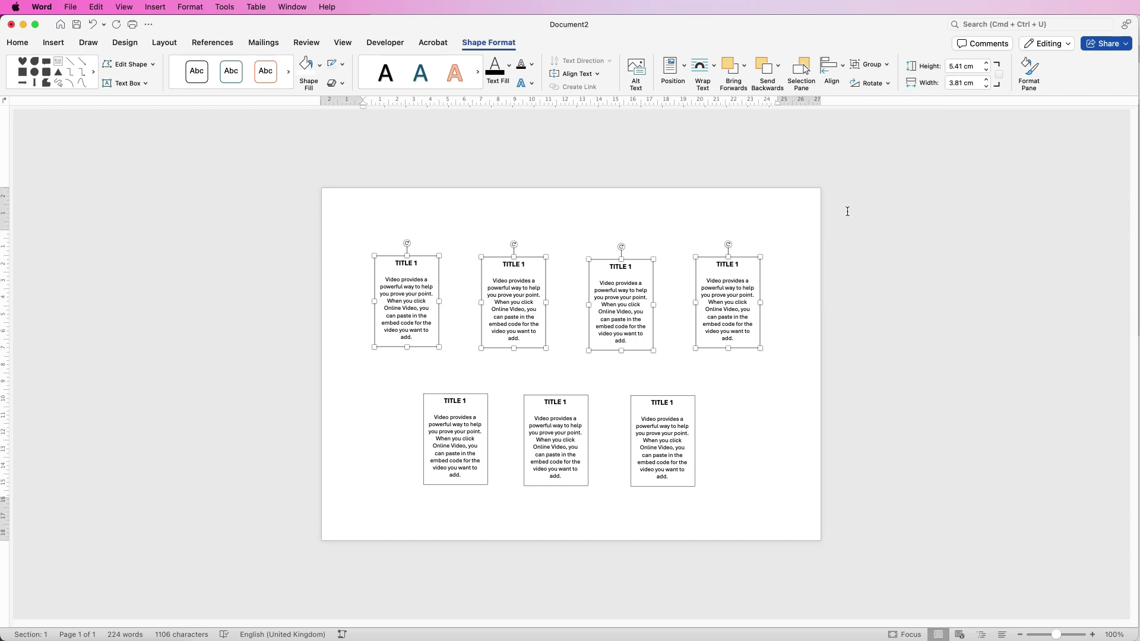
pyautogui.click(843, 70)
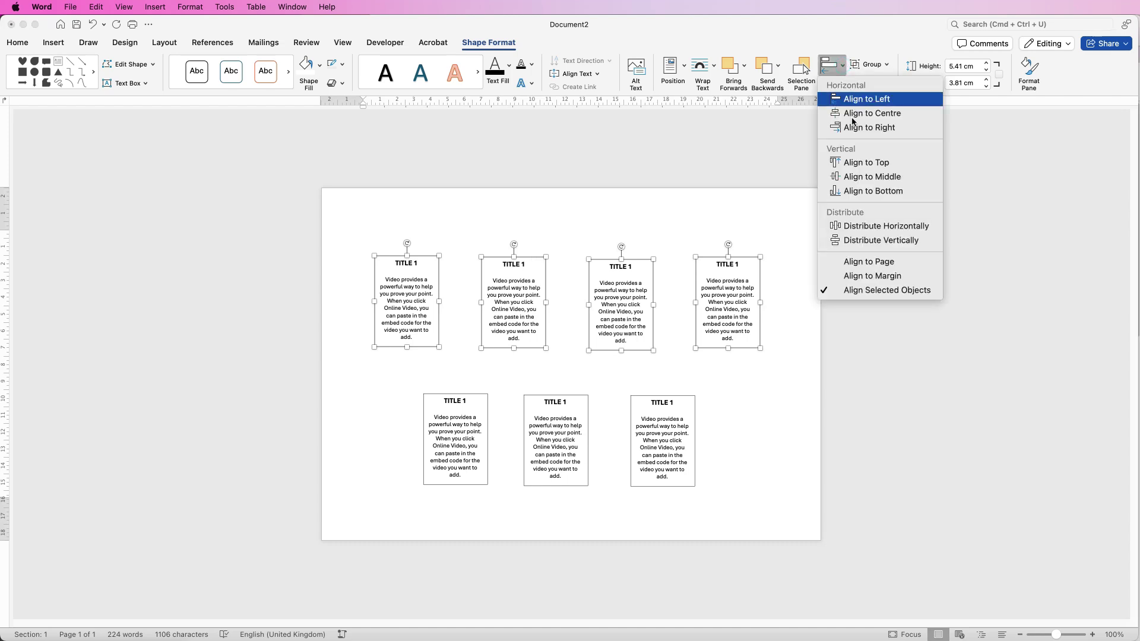
pyautogui.click(853, 166)
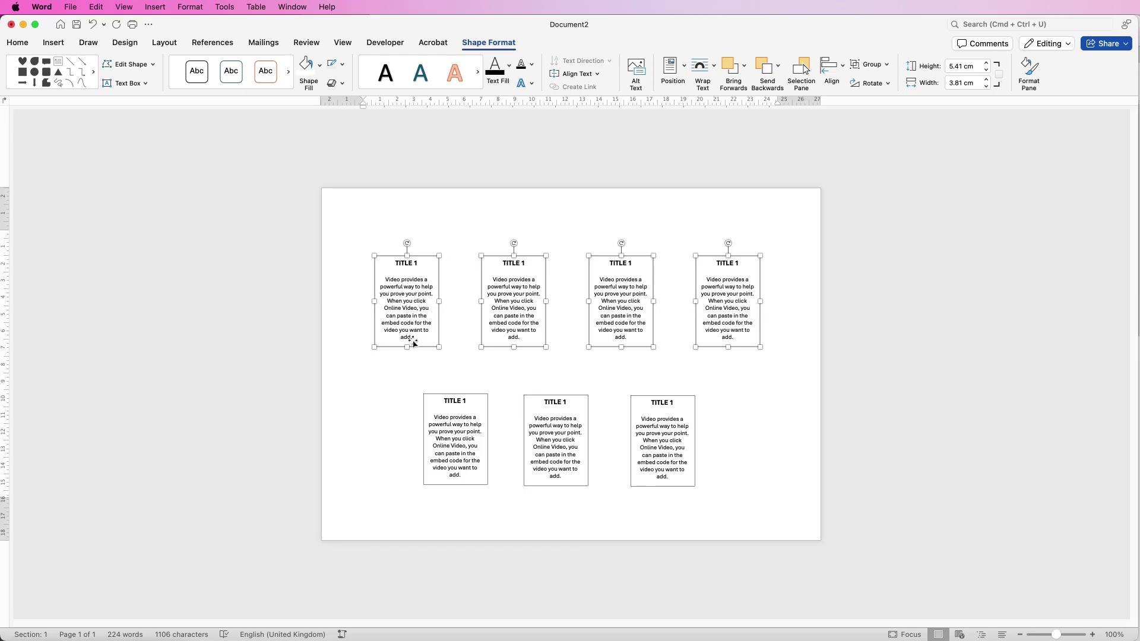
# Move the three lower text boxes up so each sits beneath a gap between the upper boxes.
pyautogui.moveTo(659, 444)
pyautogui.mouseDown()
pyautogui.moveTo(674, 411)
pyautogui.moveTo(671, 429)
pyautogui.mouseUp()
pyautogui.moveTo(456, 447); pyautogui.dragTo(460, 422)
pyautogui.moveTo(558, 437); pyautogui.dragTo(571, 415)
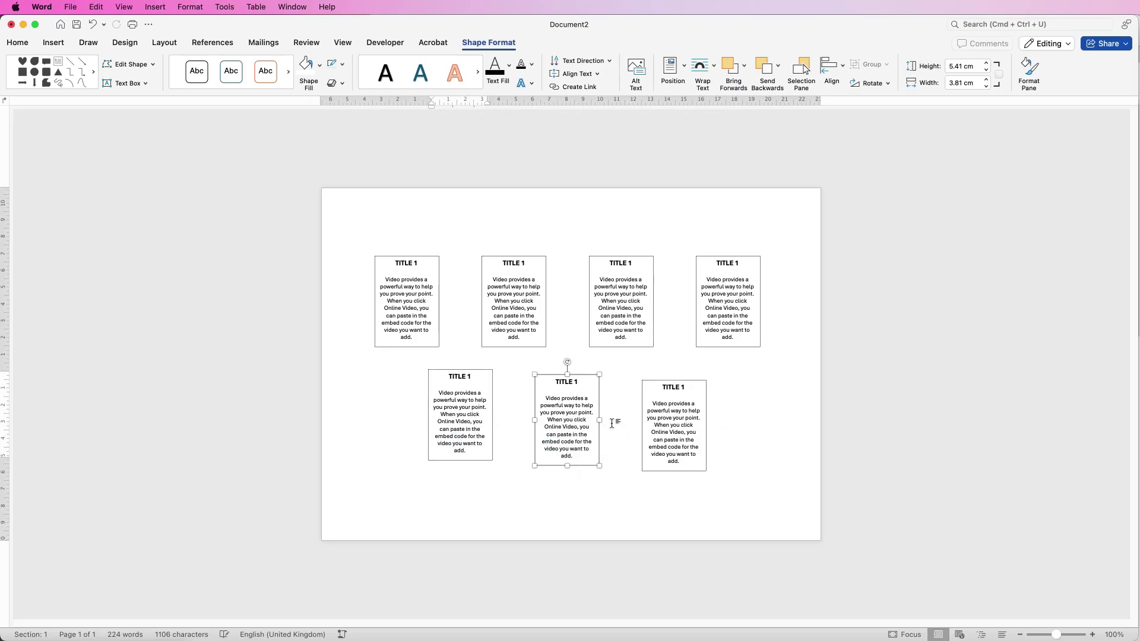
# Distribute the three lower-row text boxes horizontally and align them to the top.
pyautogui.keyDown('shift'); pyautogui.click(670, 444); pyautogui.keyUp('shift')
pyautogui.keyDown('shift'); pyautogui.click(467, 428); pyautogui.keyUp('shift')
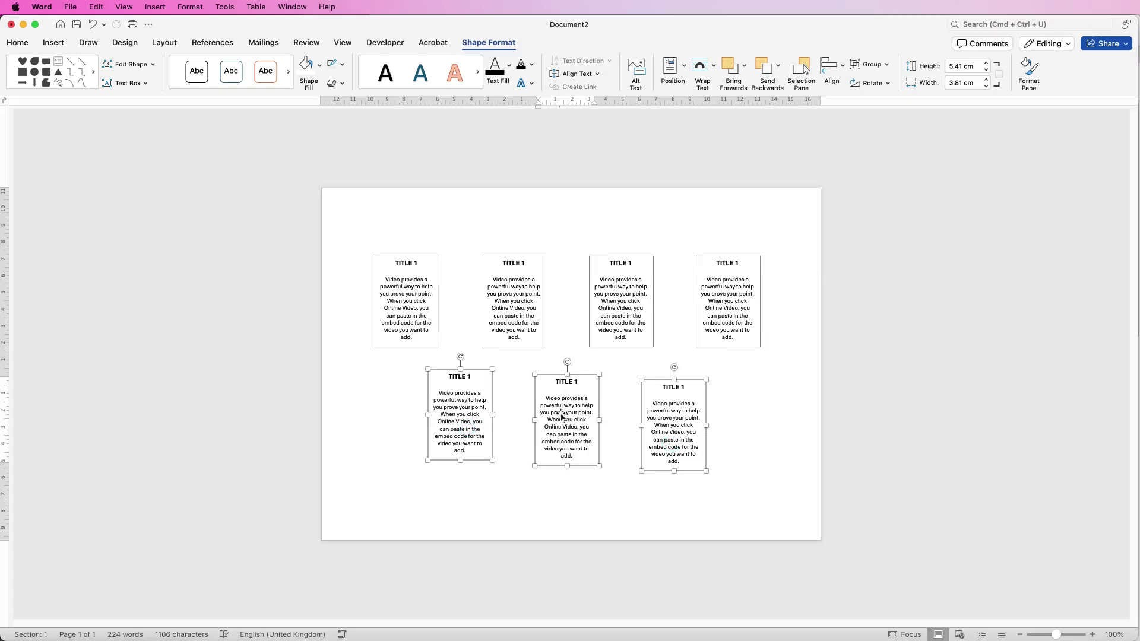
pyautogui.click(842, 70)
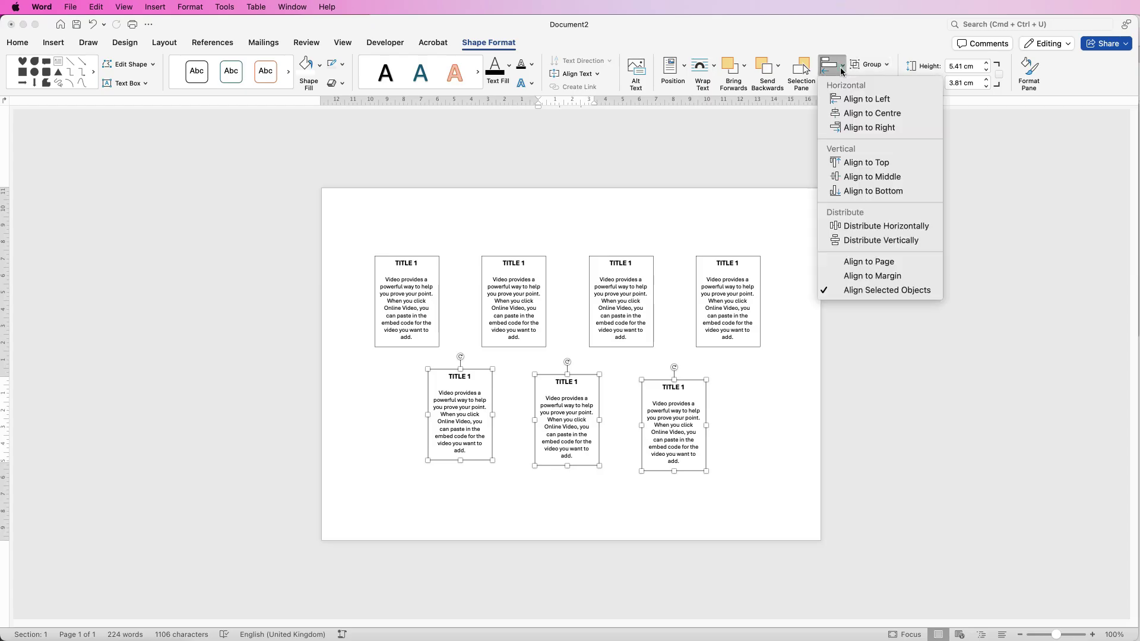
pyautogui.click(862, 227)
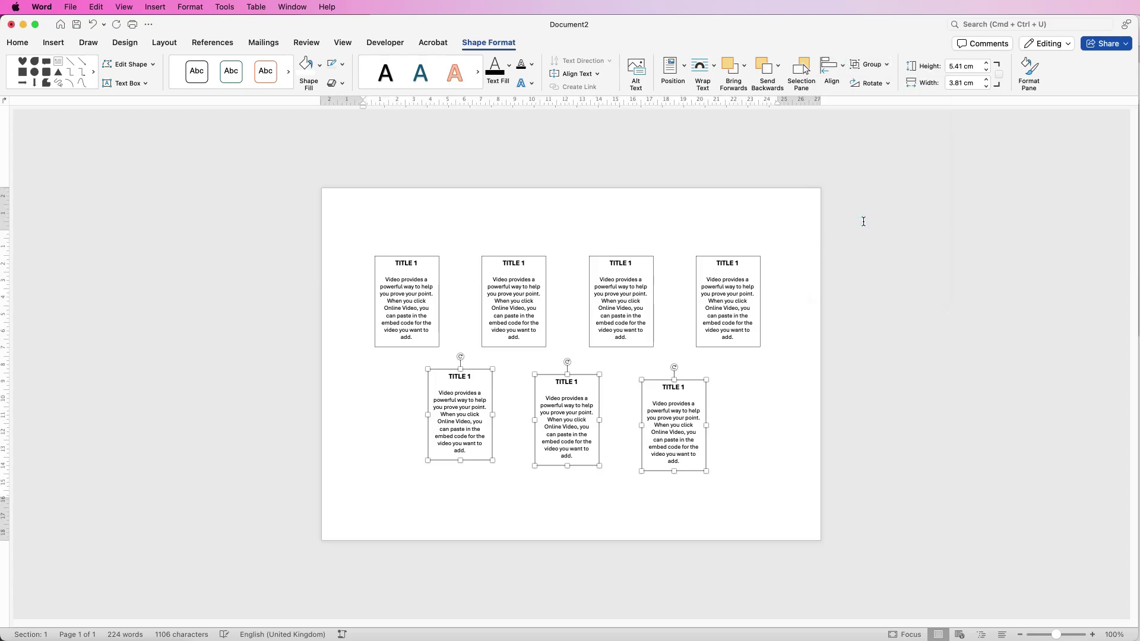
pyautogui.click(843, 70)
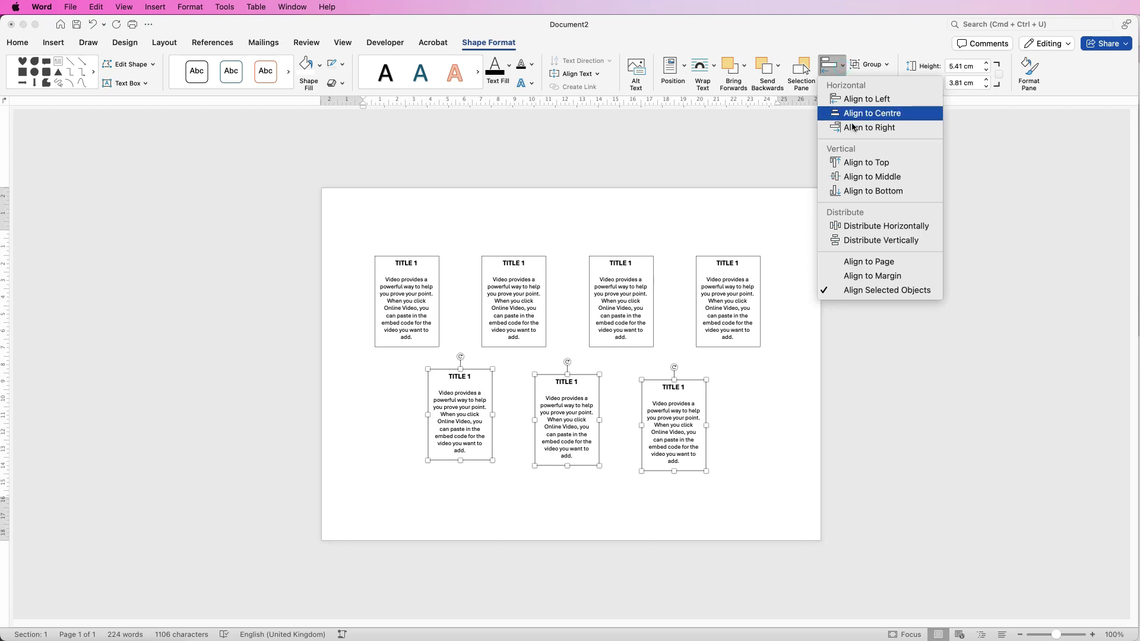
pyautogui.click(853, 164)
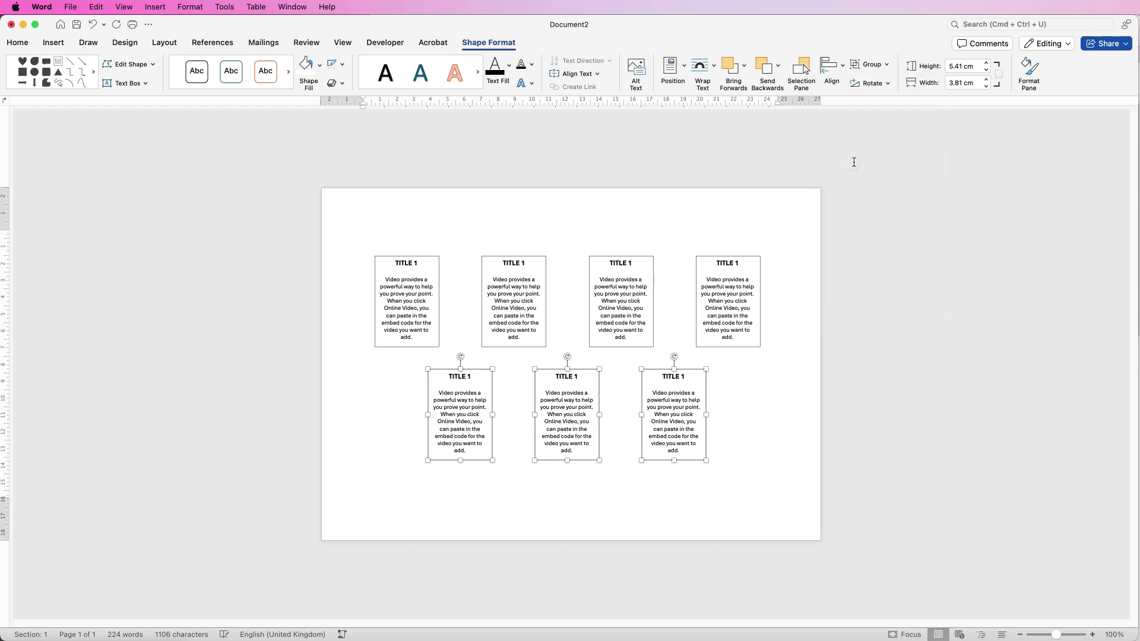
# Group the three lower text boxes and move the group slightly down, away from the upper row.
pyautogui.click(887, 65)
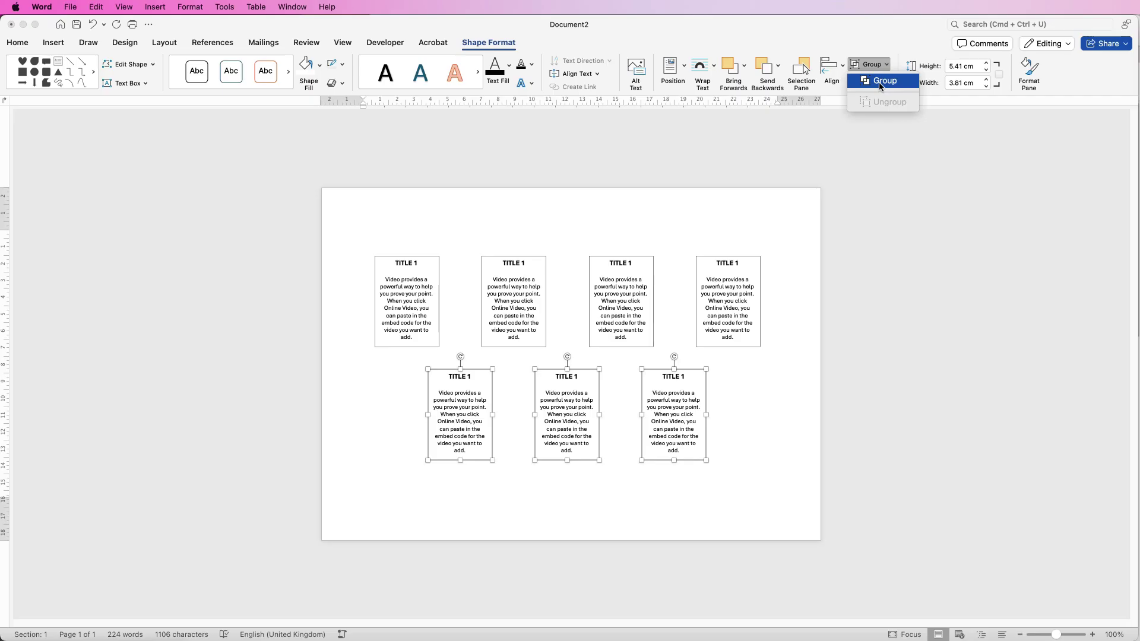
pyautogui.click(884, 81)
pyautogui.moveTo(666, 422); pyautogui.dragTo(685, 439)
# Select the four upper-row text boxes and group them.
pyautogui.click(721, 301)
pyautogui.keyDown('shift'); pyautogui.click(614, 304); pyautogui.keyUp('shift')
pyautogui.keyDown('shift'); pyautogui.click(515, 307); pyautogui.keyUp('shift')
pyautogui.keyDown('shift'); pyautogui.click(406, 313); pyautogui.keyUp('shift')
pyautogui.click(886, 64)
pyautogui.click(886, 83)
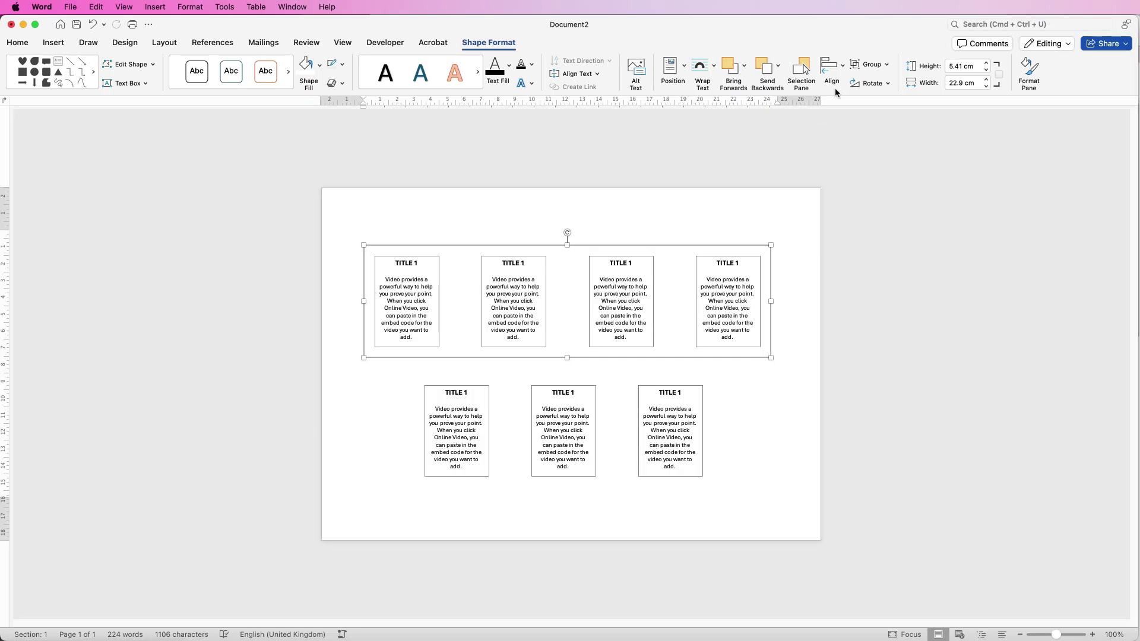
# Align the upper and the lower text box groups to the horizontal centre between the page margins.
pyautogui.click(842, 69)
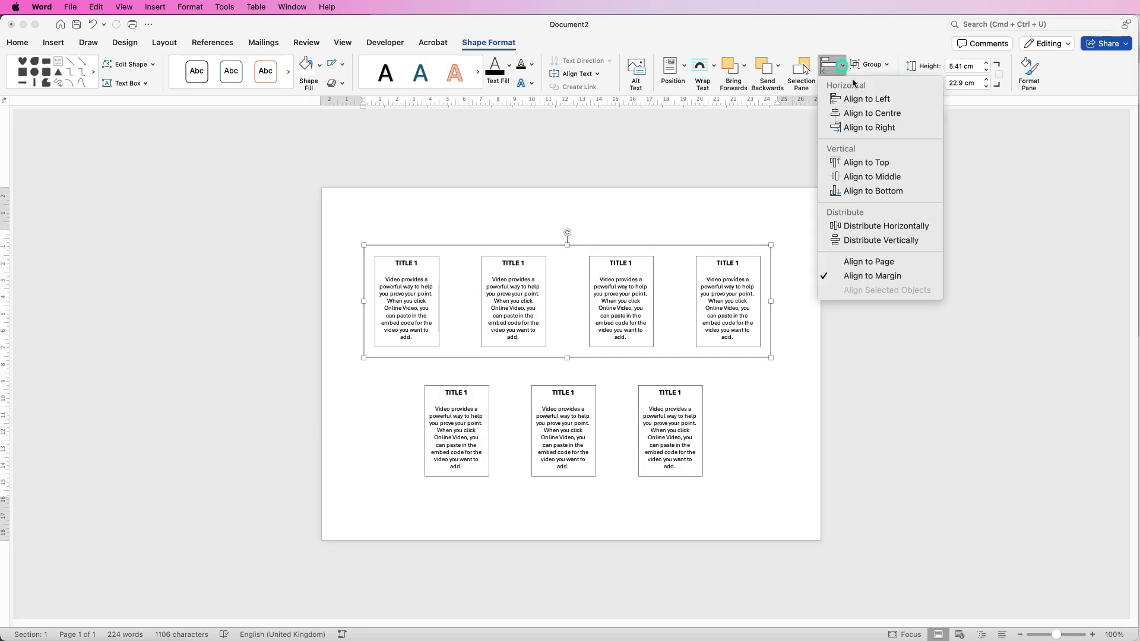
pyautogui.click(859, 116)
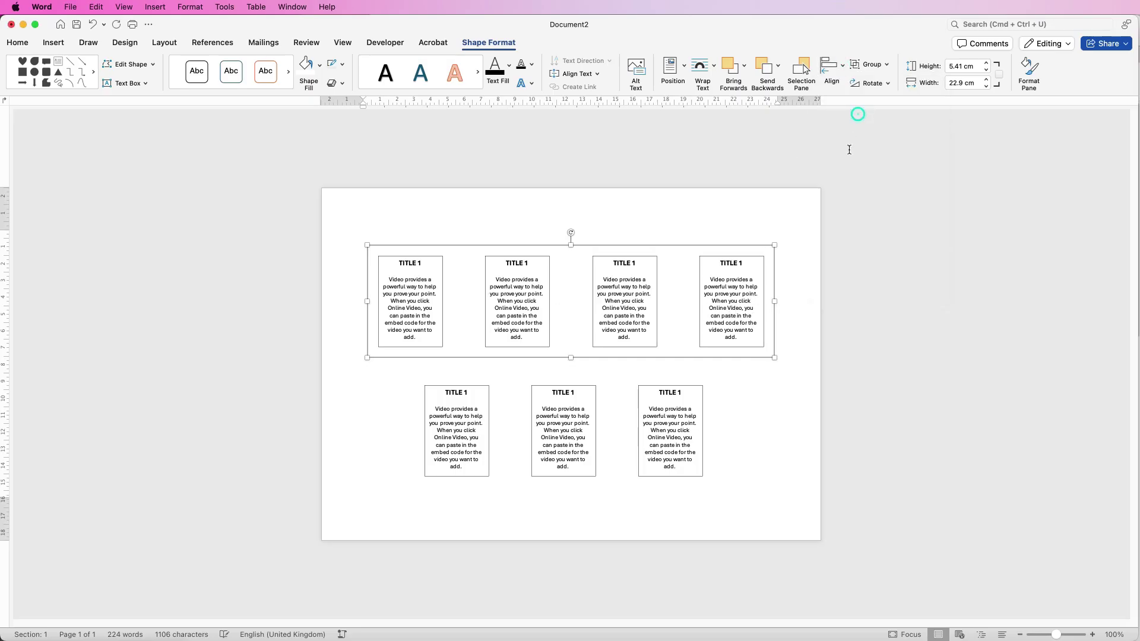
pyautogui.click(671, 427)
pyautogui.click(842, 66)
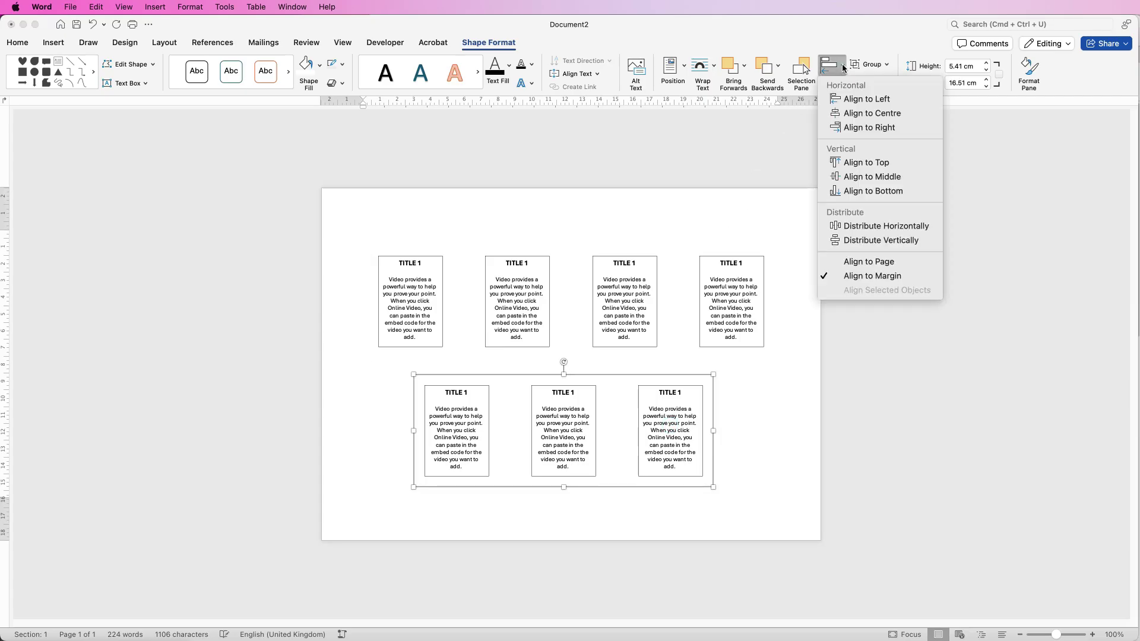
pyautogui.click(855, 116)
pyautogui.click(788, 382)
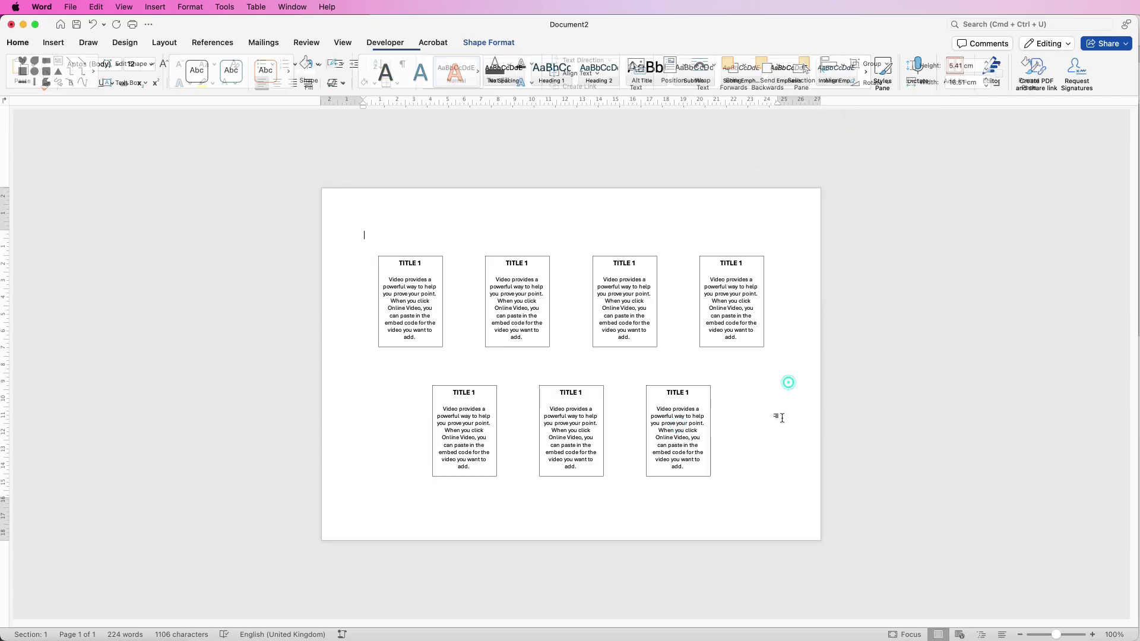
# Draw a straight horizontal line about 19.5 cm long in the gap between the two rows of text boxes.
pyautogui.click(54, 44)
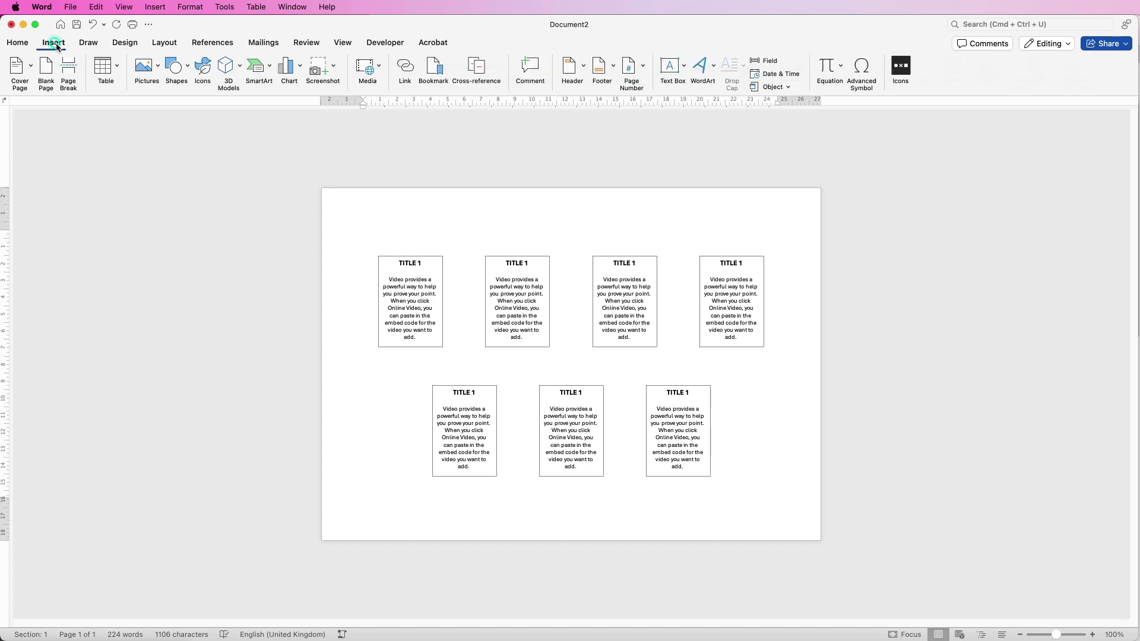
pyautogui.click(189, 70)
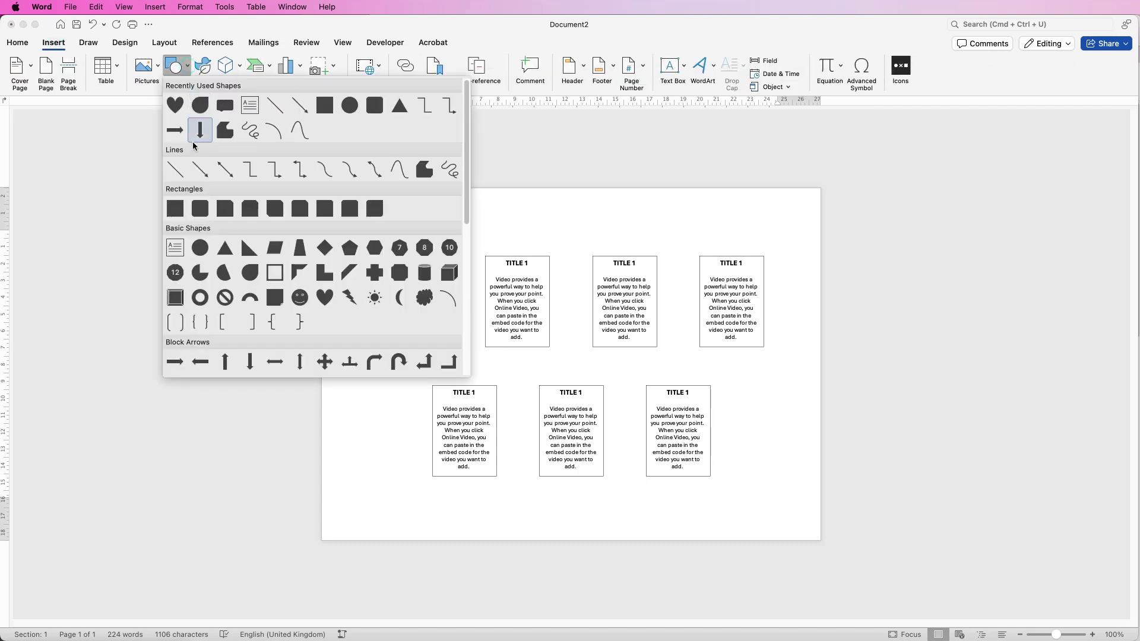
pyautogui.click(174, 172)
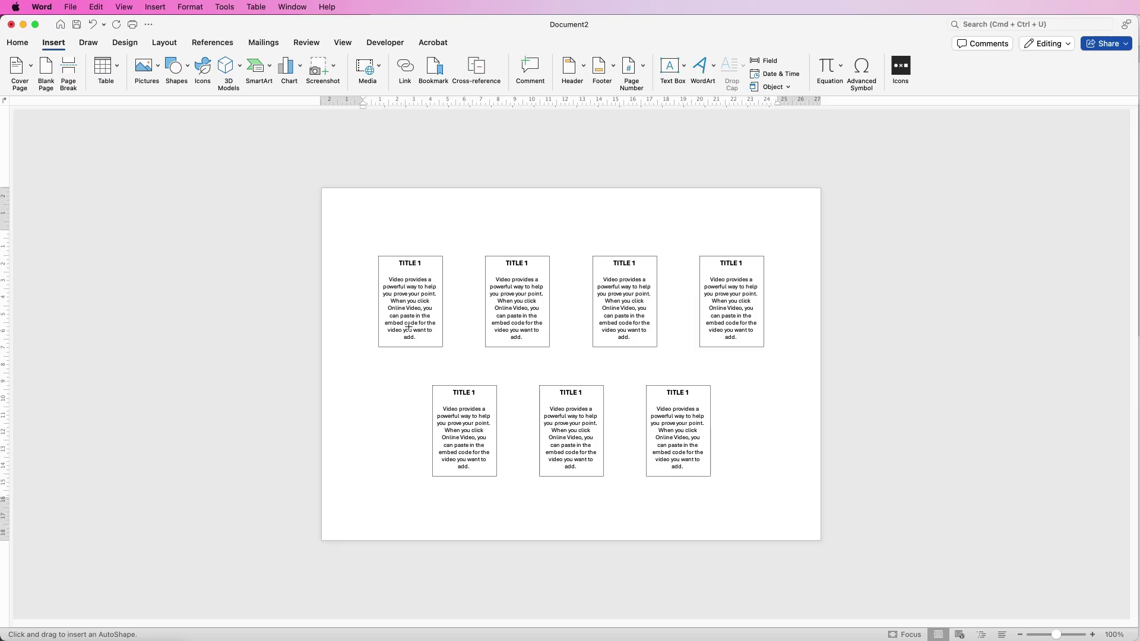
pyautogui.click(406, 365)
pyautogui.moveTo(410, 364); pyautogui.dragTo(734, 364)
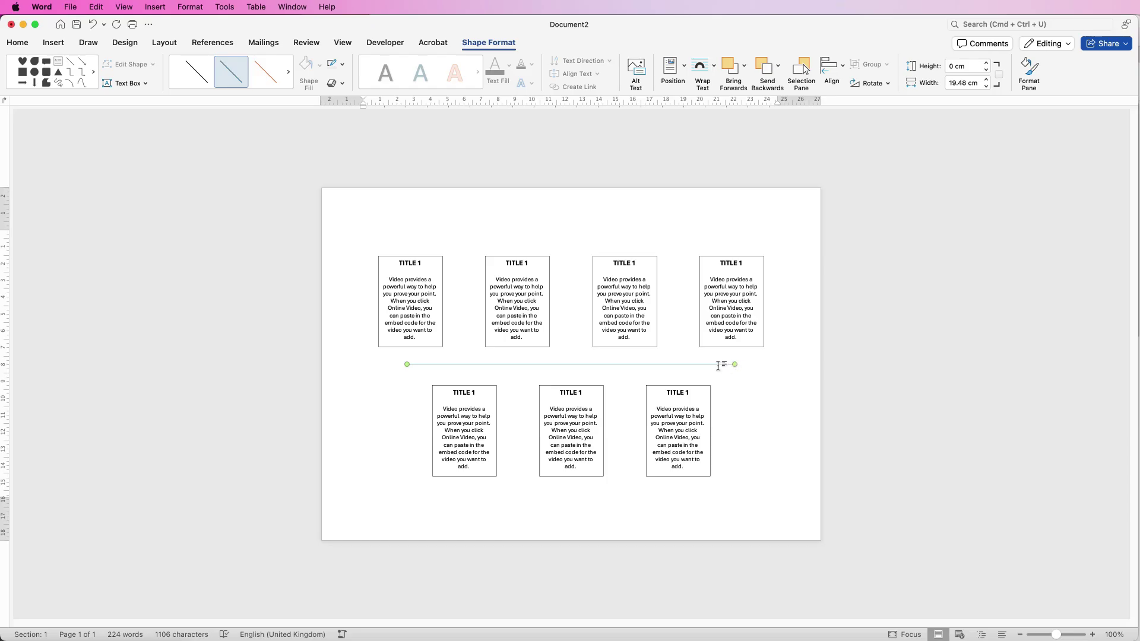
# Set the horizontal line's colour to black and increase its line width.
pyautogui.click(1029, 69)
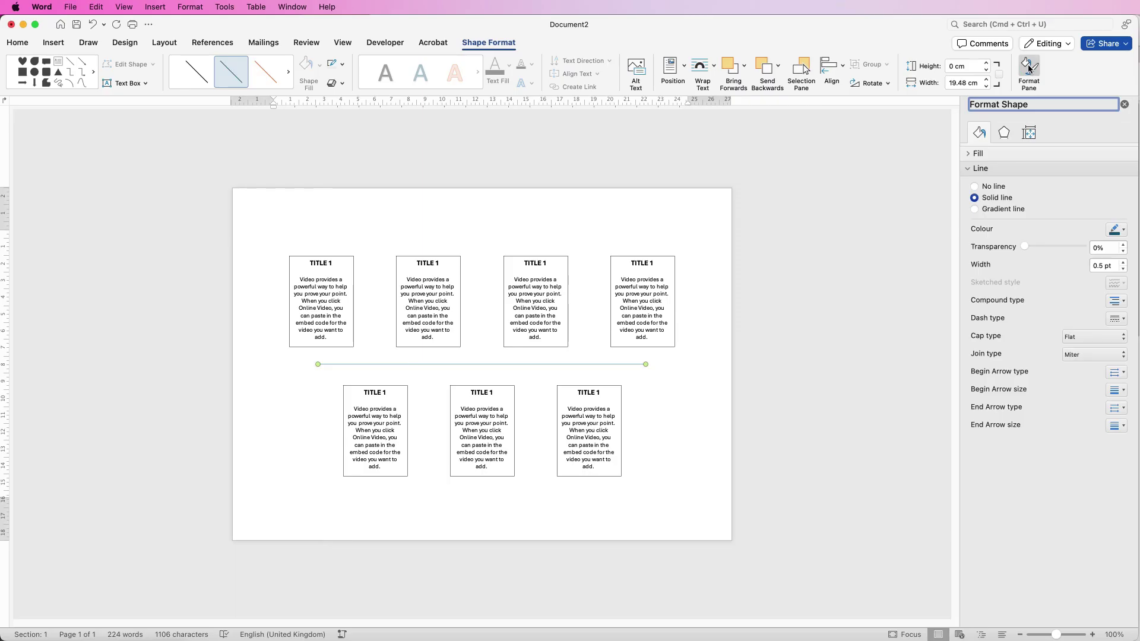
pyautogui.click(969, 169)
pyautogui.click(969, 169)
pyautogui.click(1125, 232)
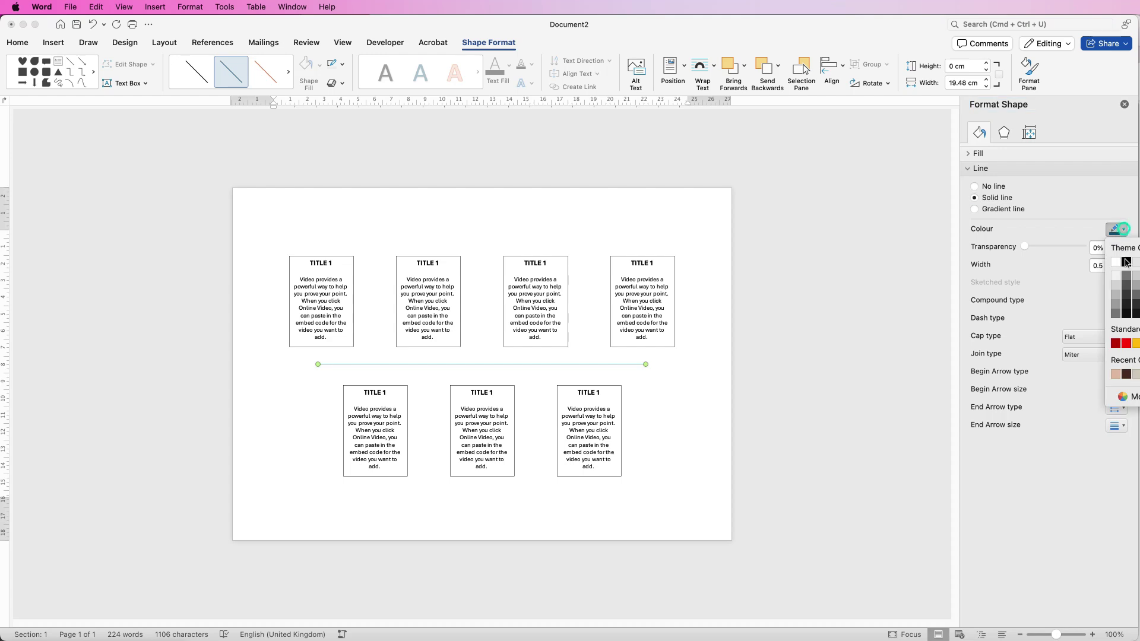
pyautogui.click(1124, 264)
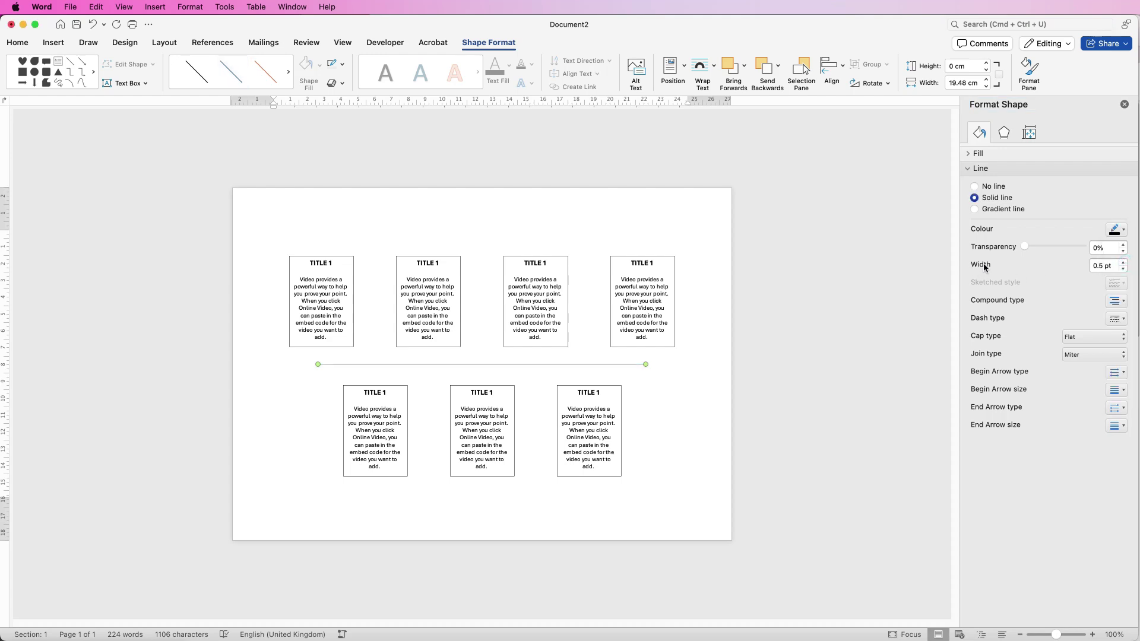
pyautogui.click(1122, 265)
pyautogui.click(1123, 263)
pyautogui.click(1123, 263)
pyautogui.click(1123, 262)
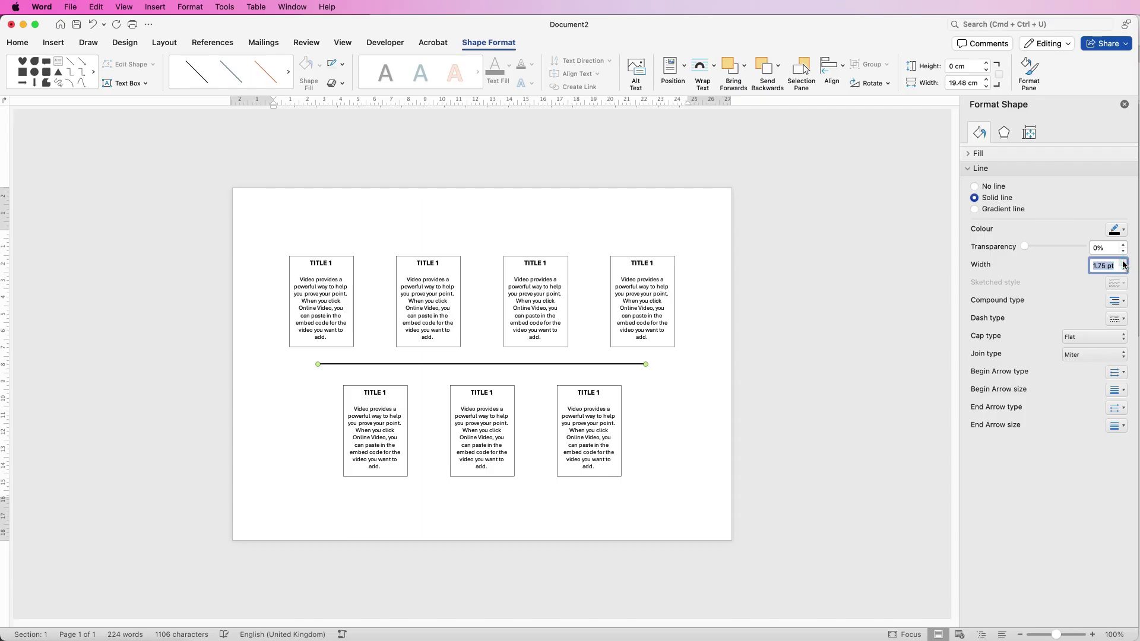
pyautogui.click(1122, 263)
pyautogui.click(1122, 262)
pyautogui.click(299, 427)
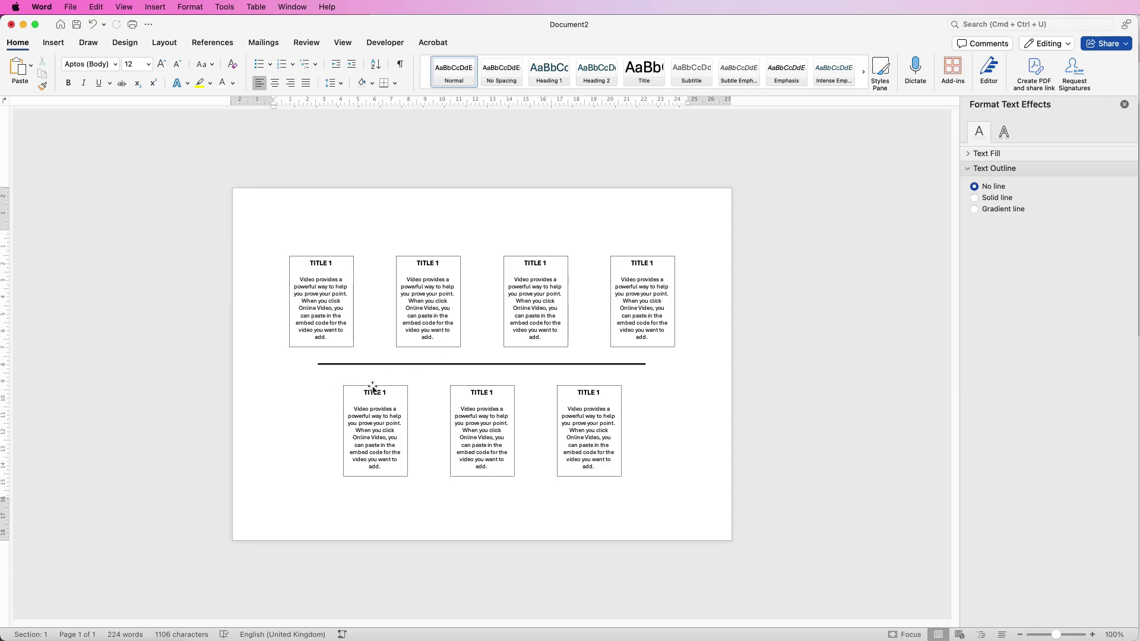
# Draw a downward-pointing vertical line arrow about 1.3 cm long across the horizontal line's left end.
pyautogui.click(50, 44)
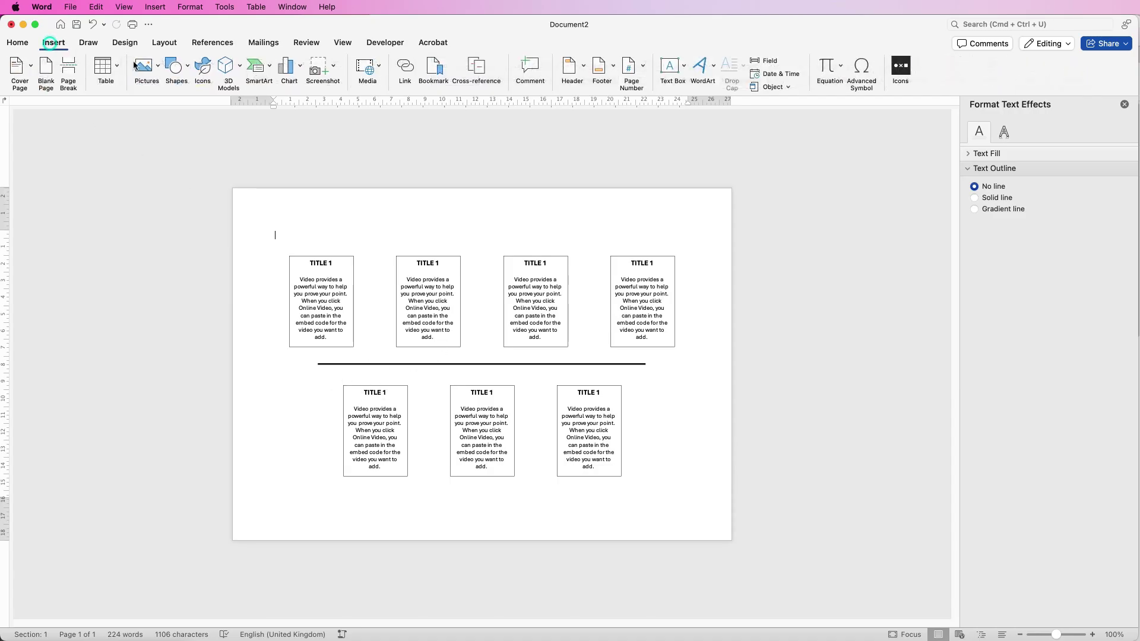
pyautogui.click(189, 70)
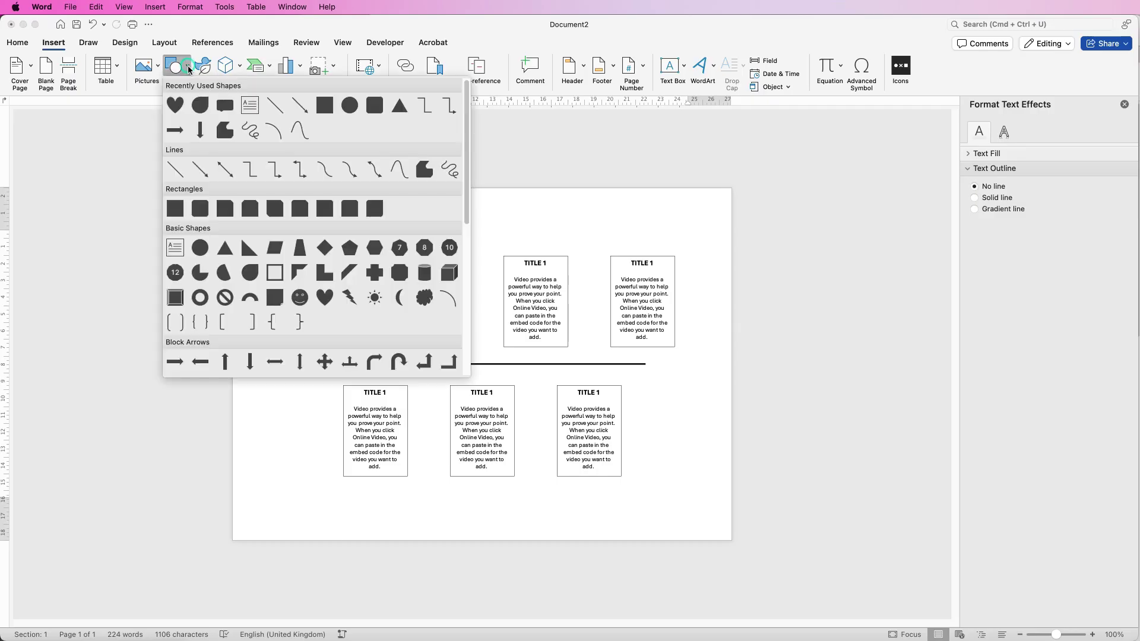
pyautogui.click(201, 171)
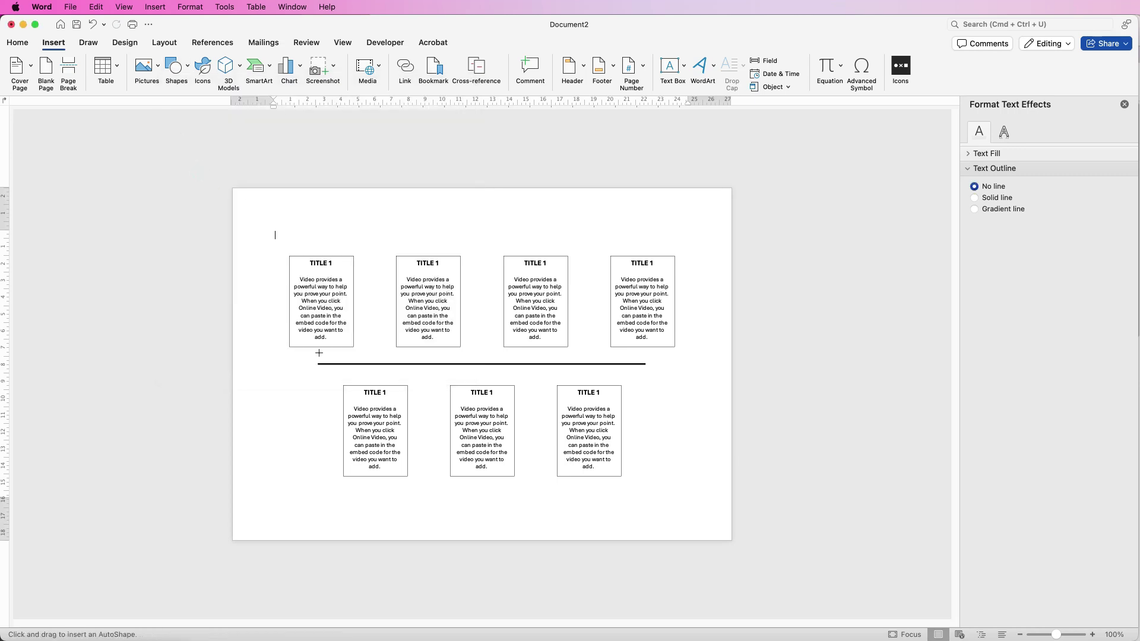
pyautogui.moveTo(320, 352); pyautogui.dragTo(319, 376)
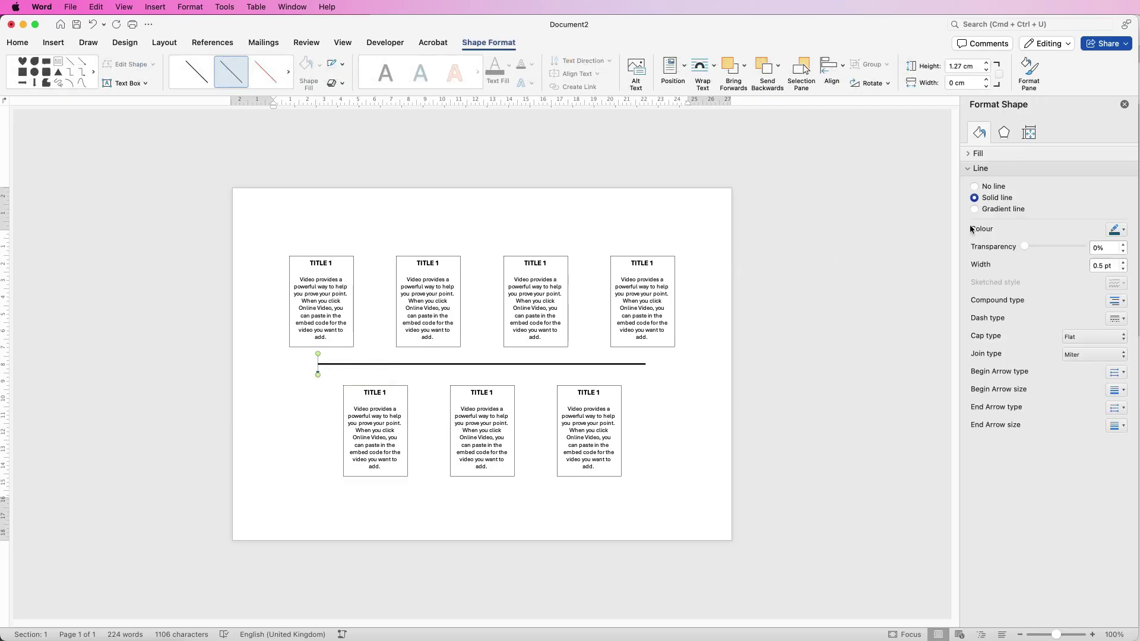
# Set the vertical arrow's colour to black and its width to 2.5 pt.
pyautogui.click(1121, 231)
pyautogui.click(1126, 261)
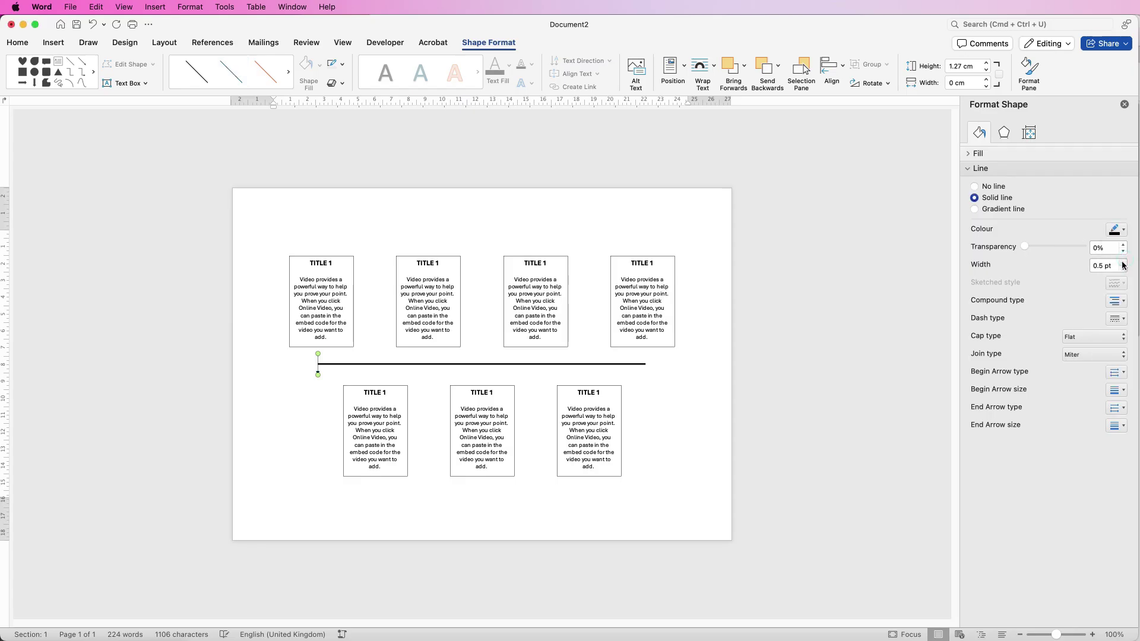
pyautogui.click(1123, 262)
pyautogui.click(1123, 263)
pyautogui.click(1123, 263)
pyautogui.click(1123, 262)
pyautogui.click(1123, 262)
pyautogui.click(1123, 262)
pyautogui.click(1123, 263)
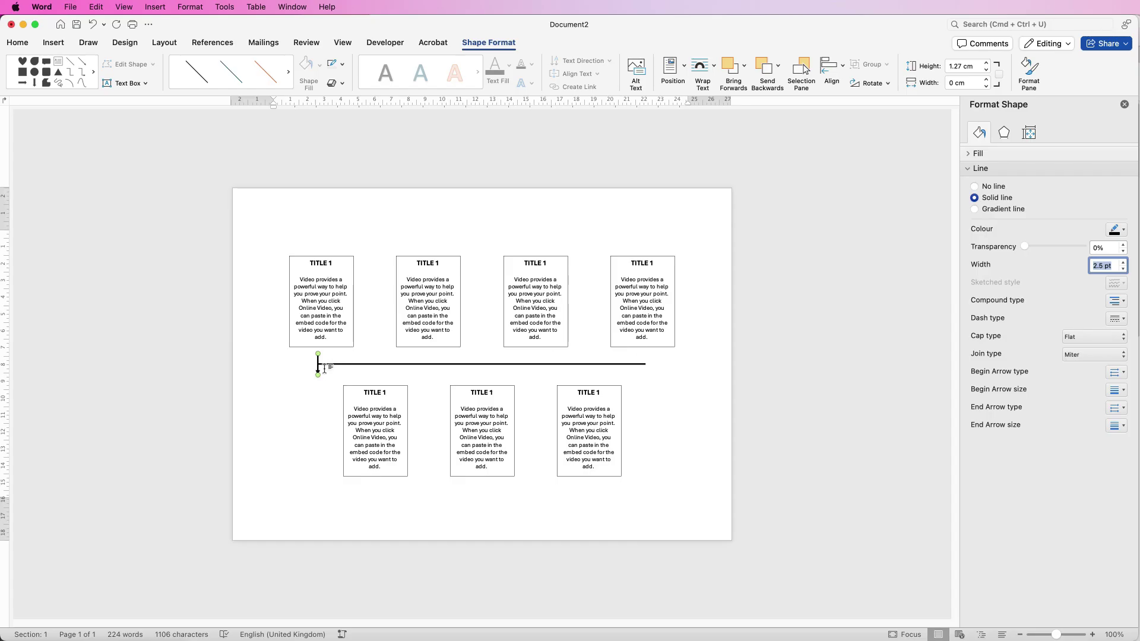
# Move the arrow between the horizontal line and the first lower text box, and place two copies above the other lower boxes.
pyautogui.moveTo(319, 367); pyautogui.dragTo(375, 376)
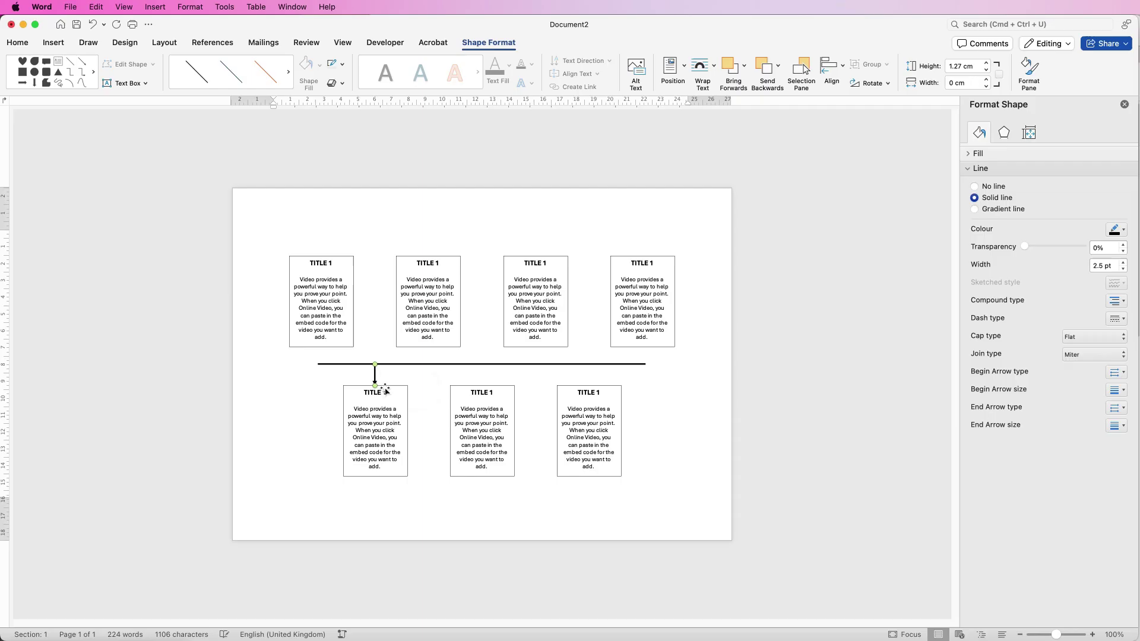
pyautogui.click(417, 393)
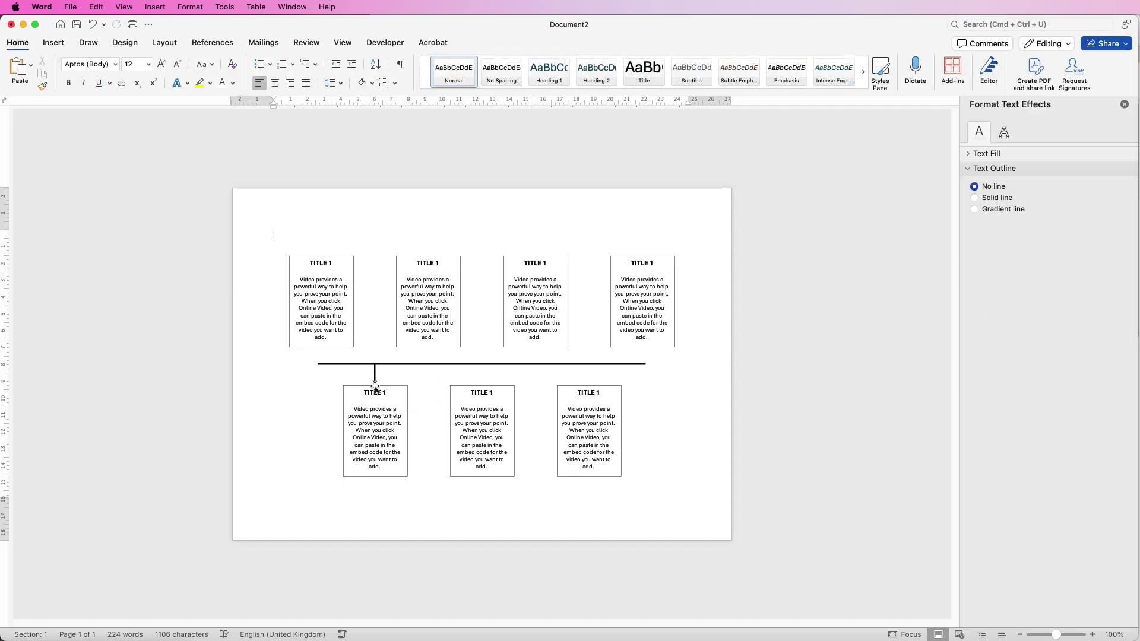
pyautogui.click(375, 376)
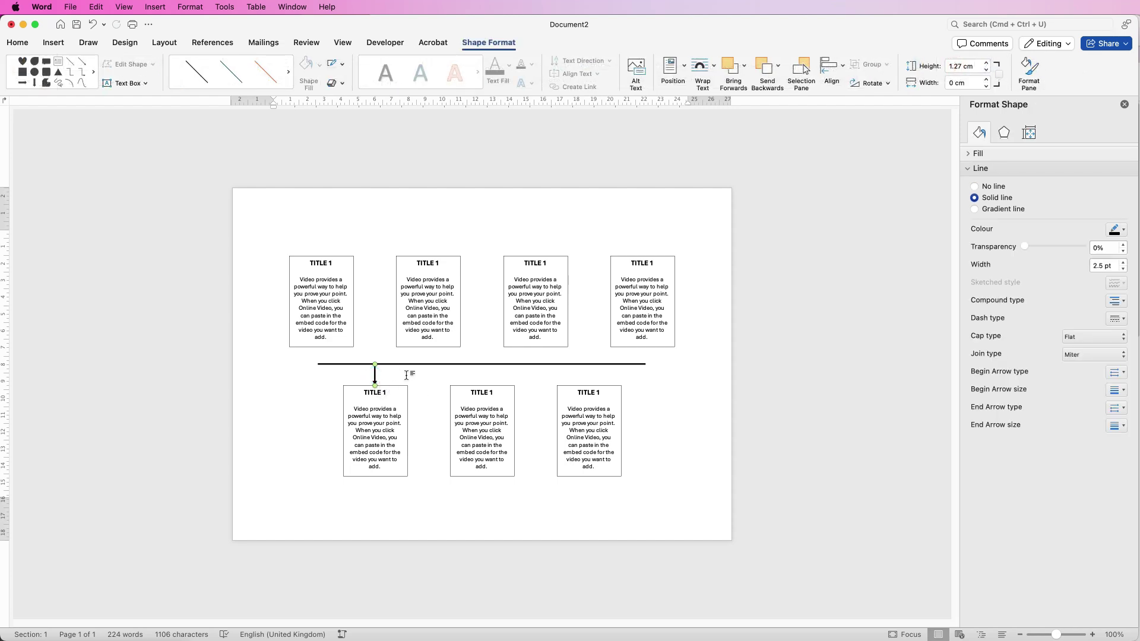
pyautogui.click(465, 374)
pyautogui.press('super+v')
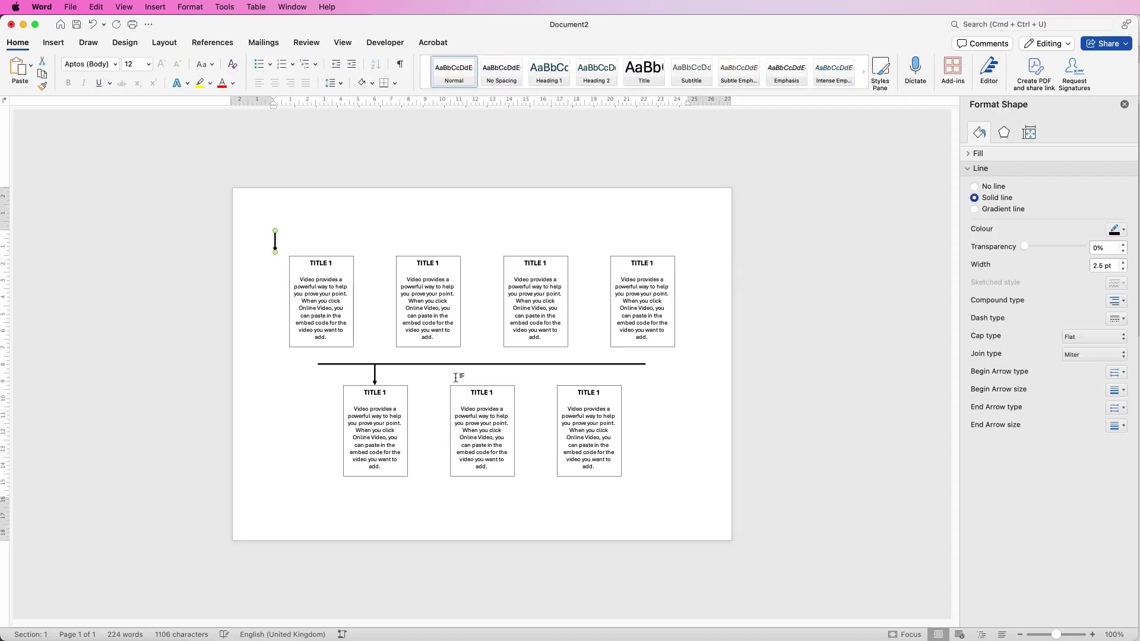
pyautogui.press('super+v')
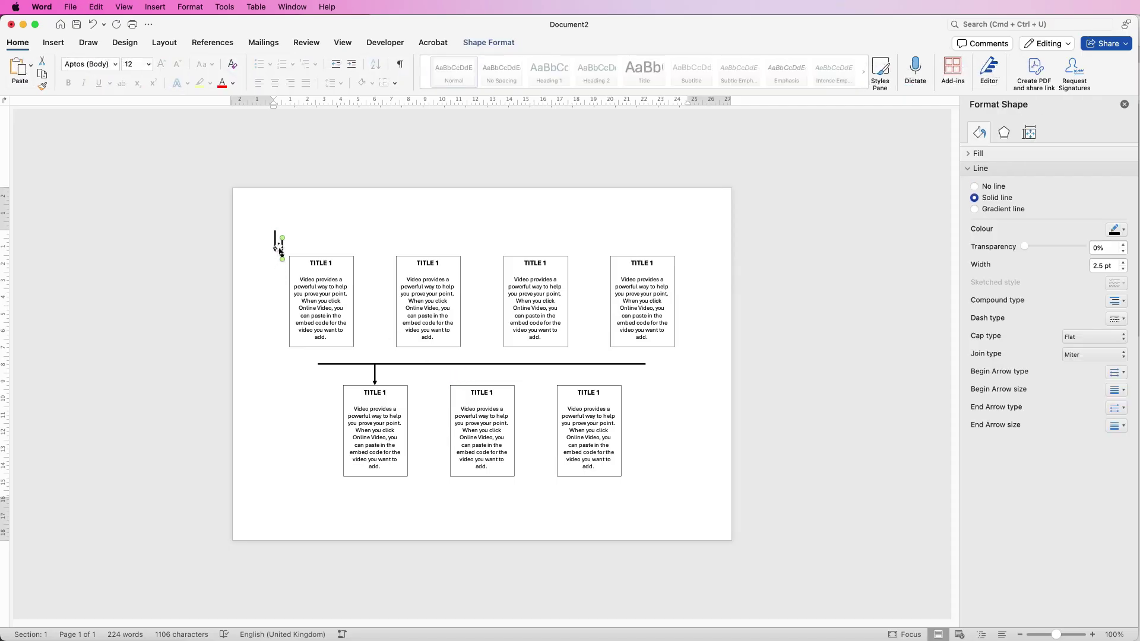
pyautogui.moveTo(282, 249); pyautogui.dragTo(483, 376)
pyautogui.moveTo(274, 243); pyautogui.dragTo(592, 378)
# Paste another copy of the arrow and rotate it right by 90° twice so it points upward.
pyautogui.press('super+z')
pyautogui.click(496, 43)
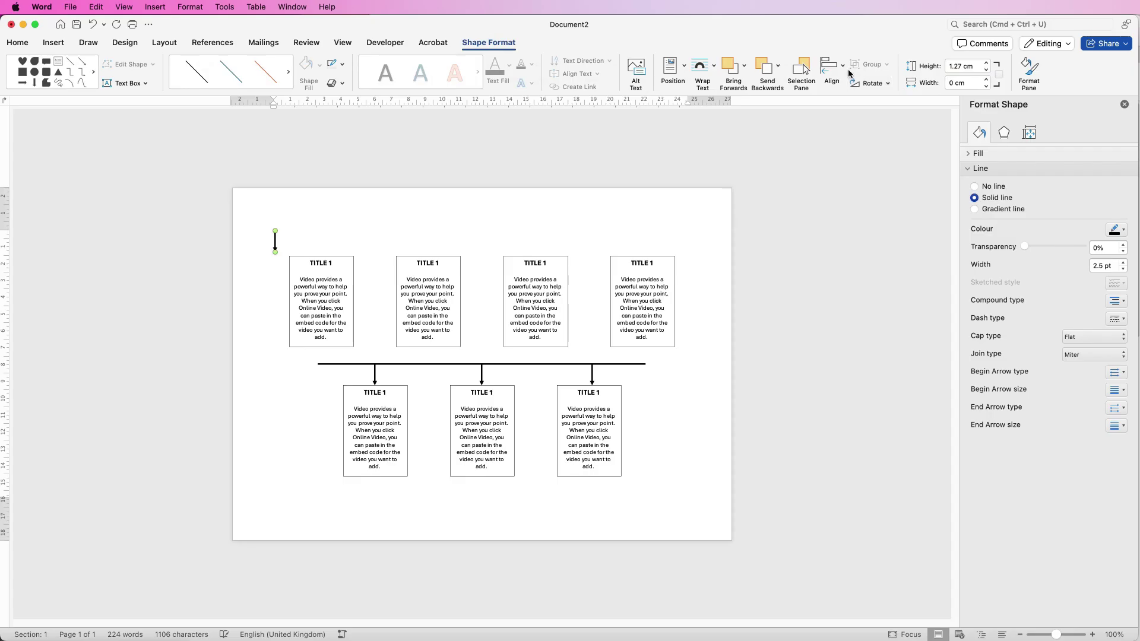
pyautogui.click(889, 83)
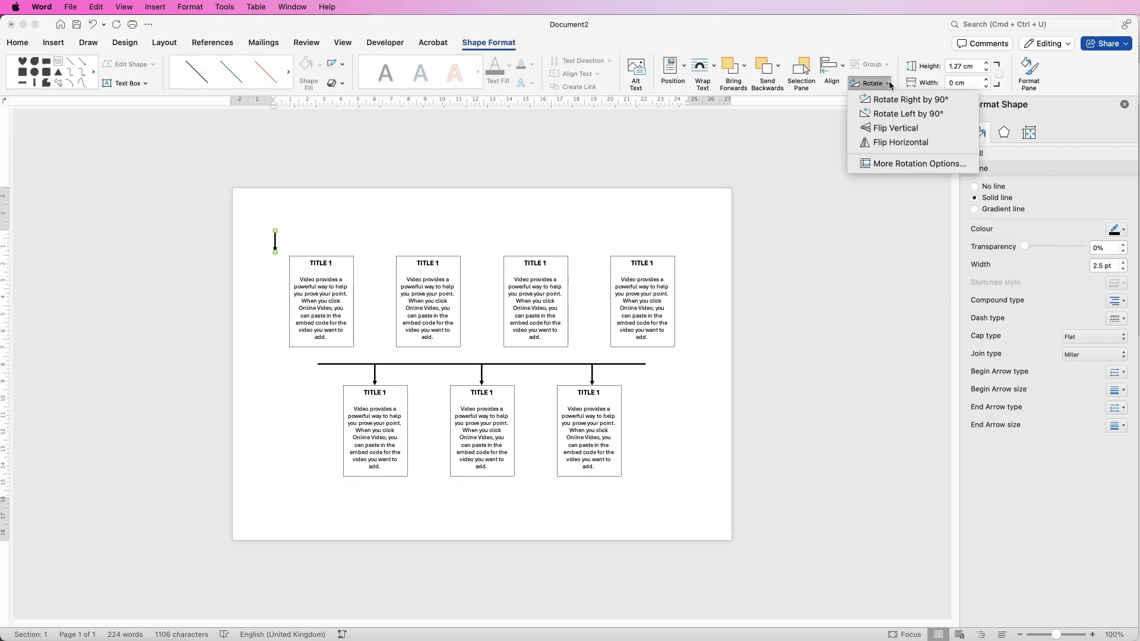
pyautogui.click(889, 100)
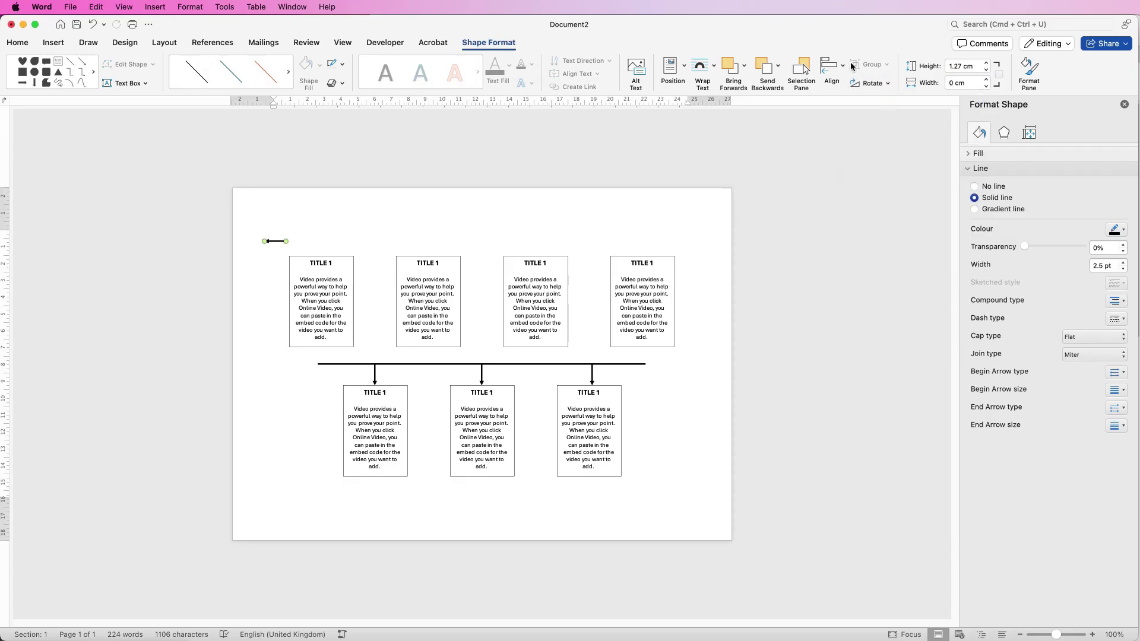
pyautogui.click(842, 66)
pyautogui.click(843, 68)
pyautogui.click(887, 83)
pyautogui.click(889, 100)
# Place the upward arrow at the horizontal line's left end, below the first upper text box, and nudge it left flush with the line's end.
pyautogui.moveTo(275, 243); pyautogui.dragTo(320, 355)
pyautogui.click(293, 380)
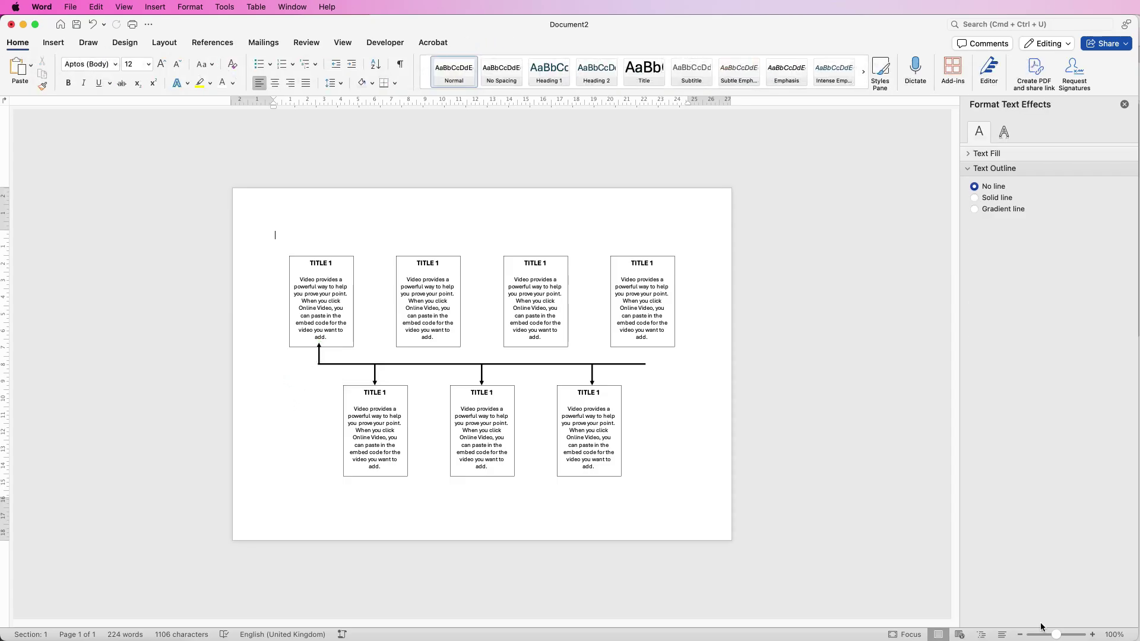
pyautogui.moveTo(1056, 636); pyautogui.dragTo(1067, 636)
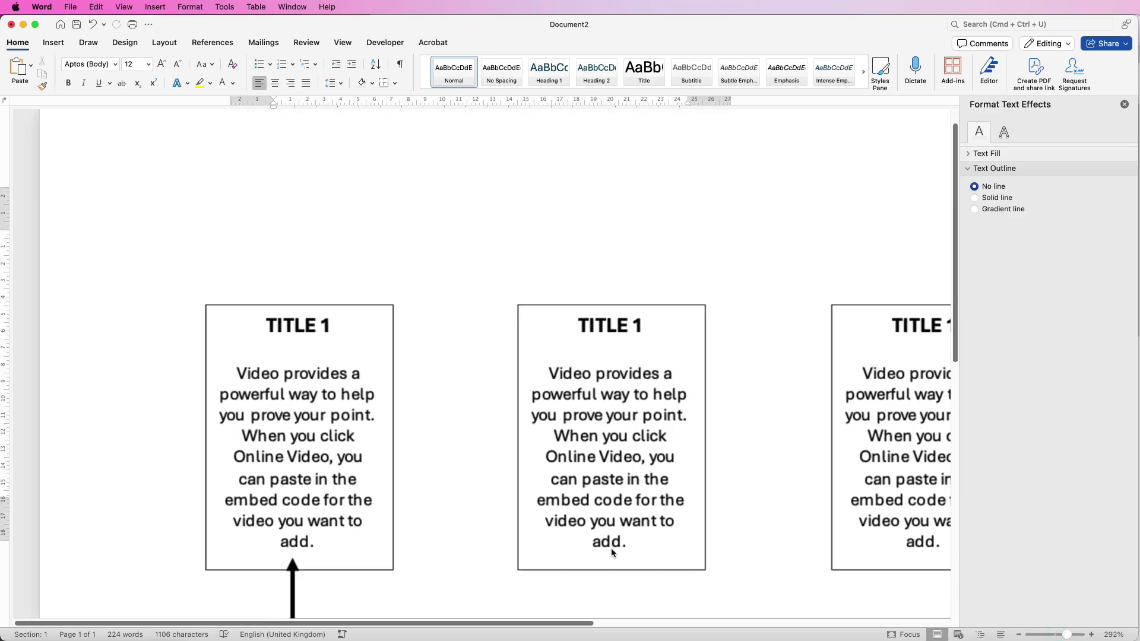
pyautogui.scroll(-5, 954, 330)
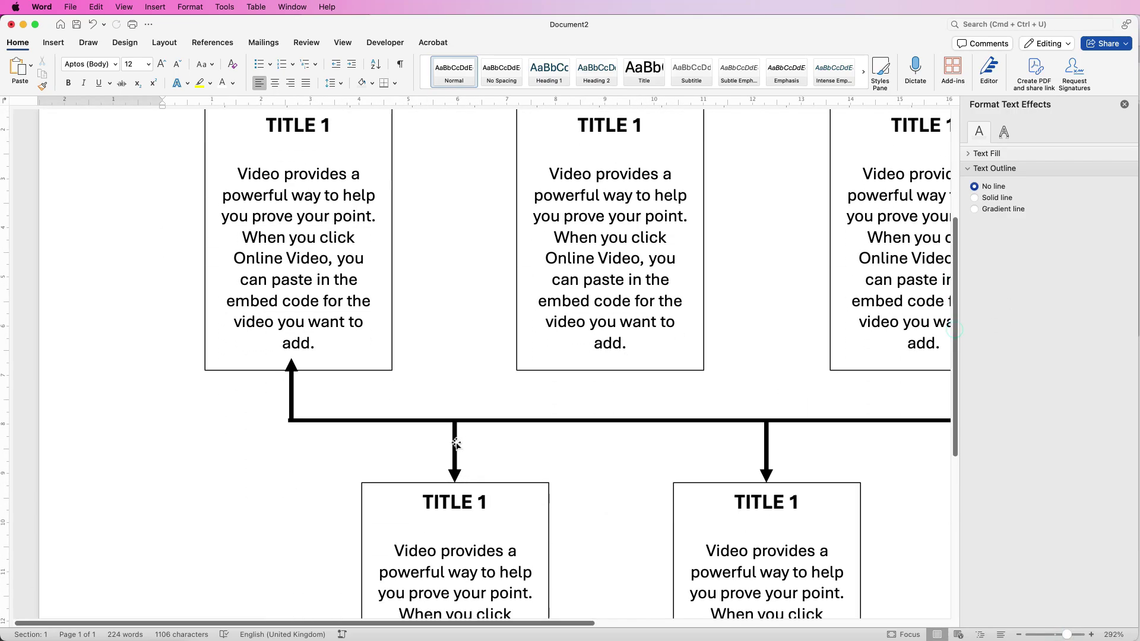
pyautogui.click(293, 408)
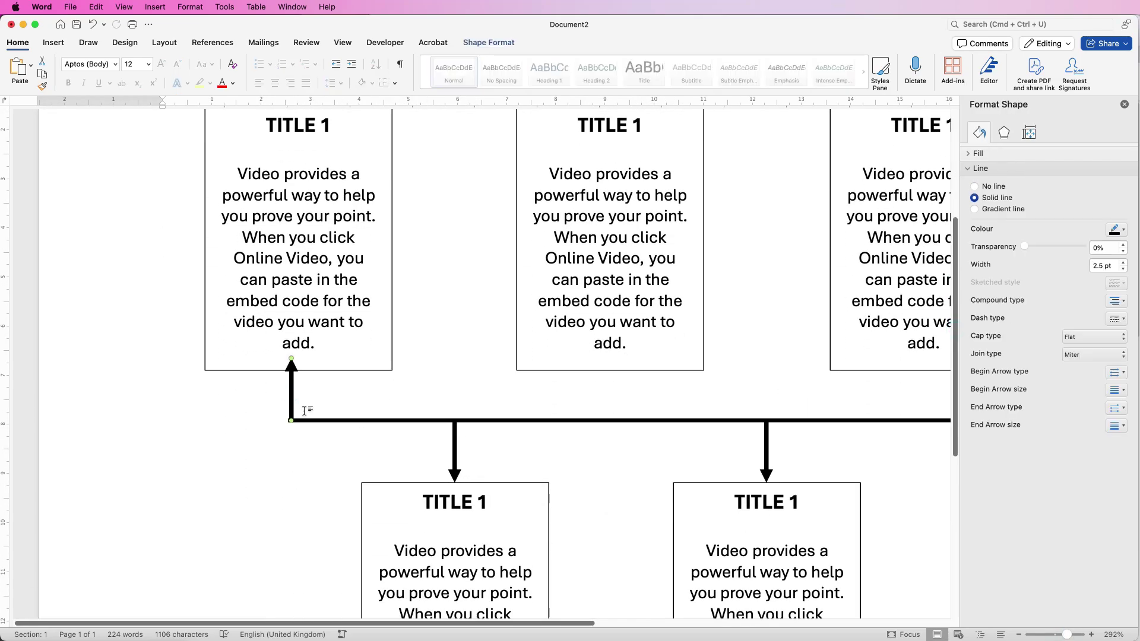
pyautogui.press('Left')
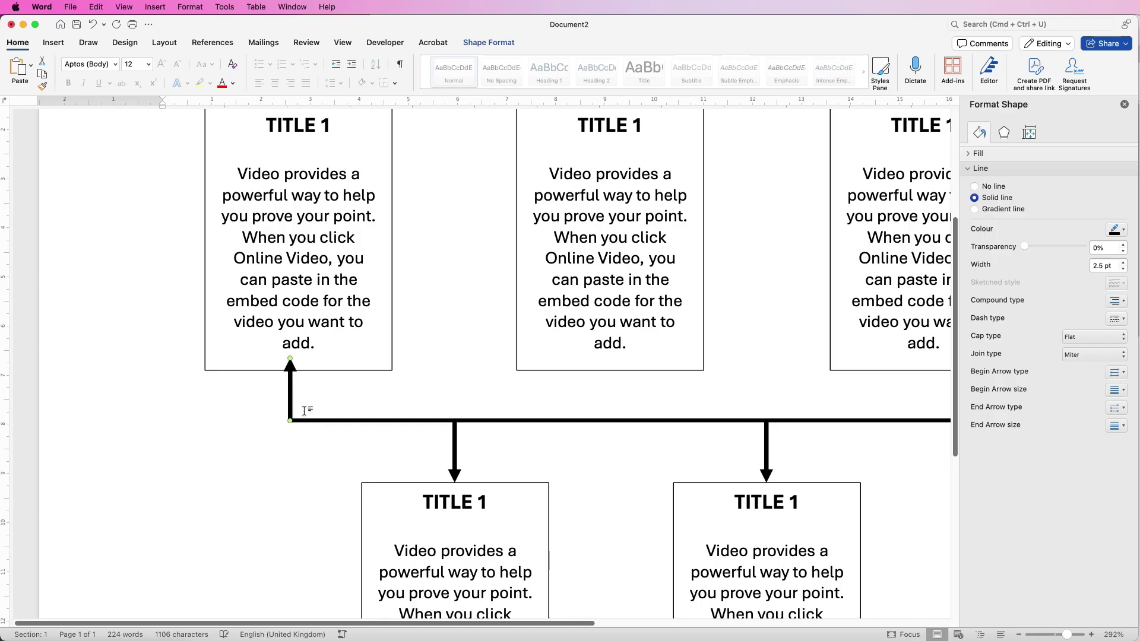
# Move the upper text box group up until its boxes' lower edges meet the tip of the upward arrow.
pyautogui.click(578, 301)
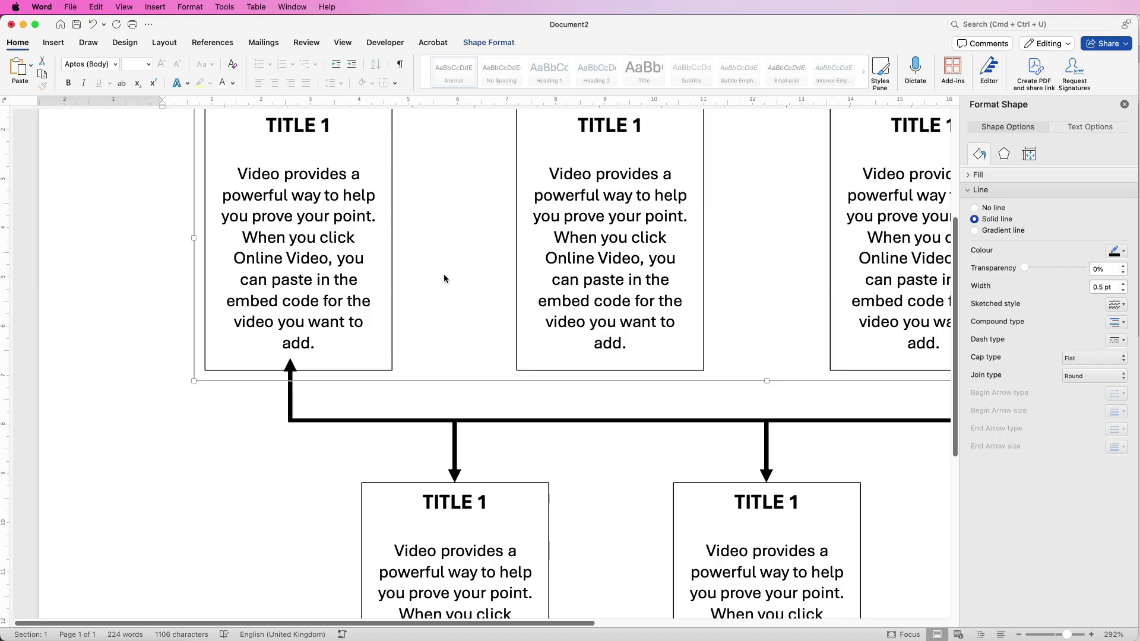
pyautogui.press('Up')
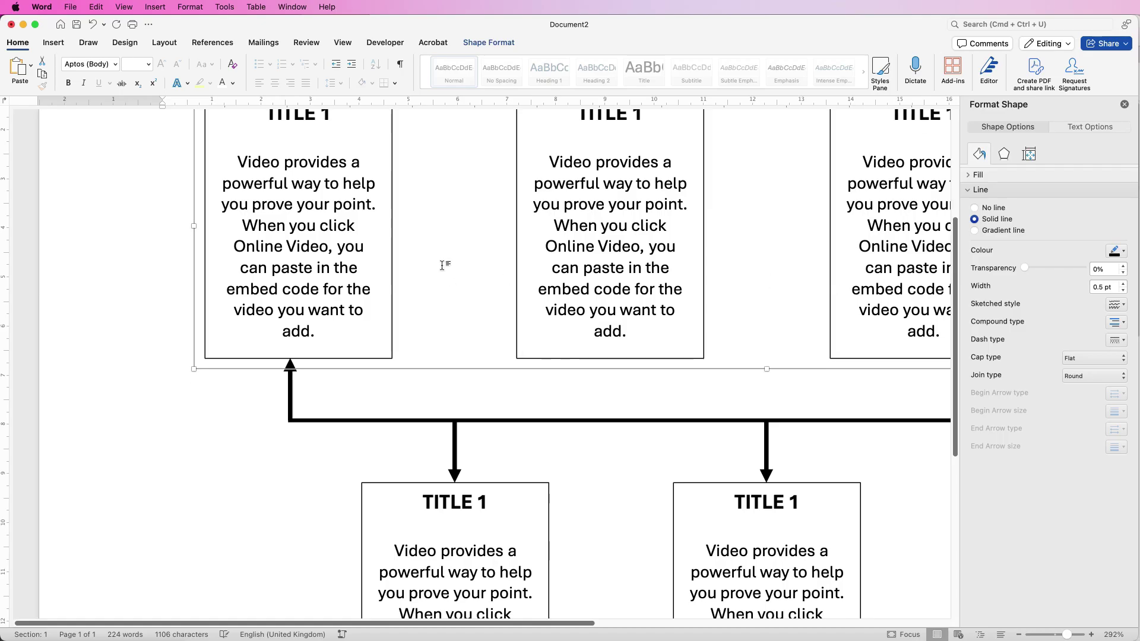